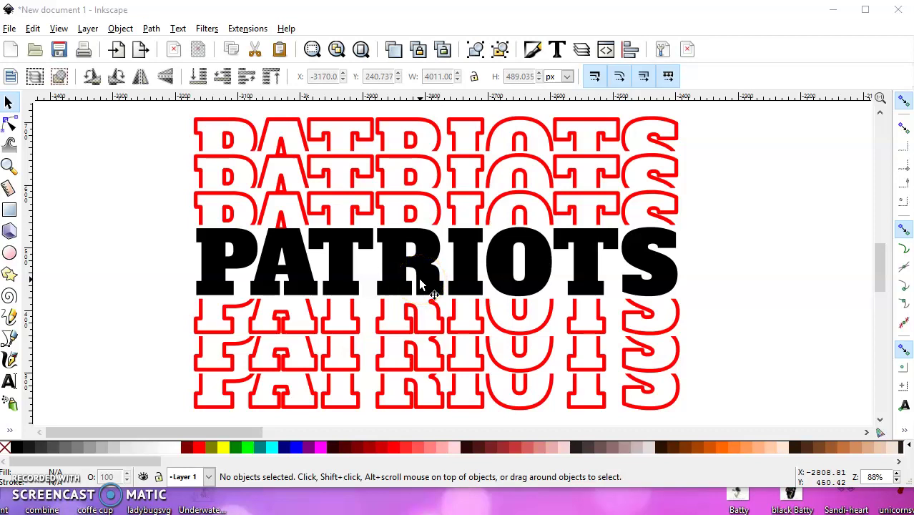
Deselect everything by clicking an empty spot on the canvas
left_click(790, 256)
Fit the page in view and move the PATRIOTS word up onto the page near the top
key("5")
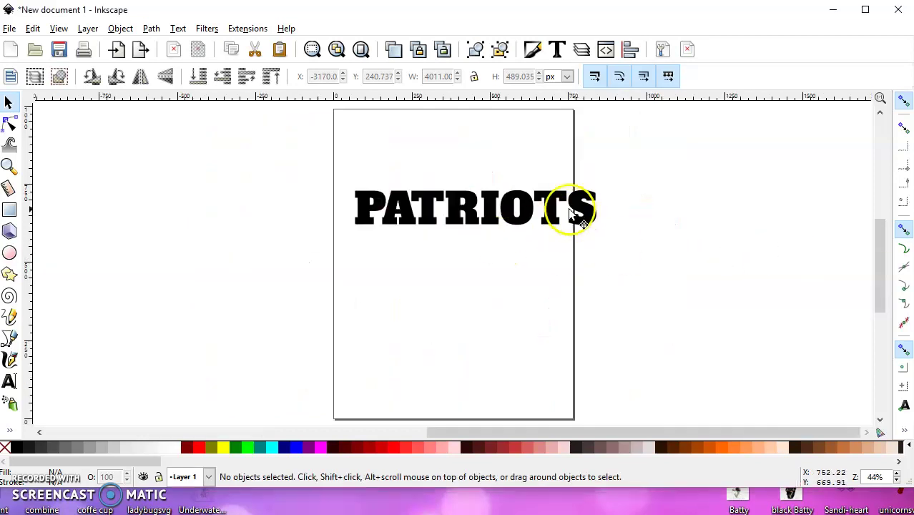
left_click(526, 216)
left_click_drag(525, 218, 526, 197)
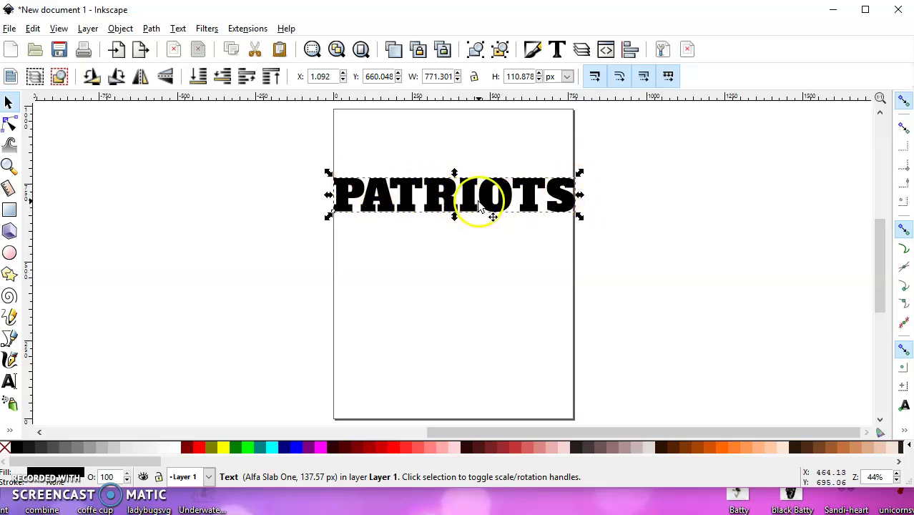
Put the PATRIOTS text into editing with the Text tool
left_click(9, 382)
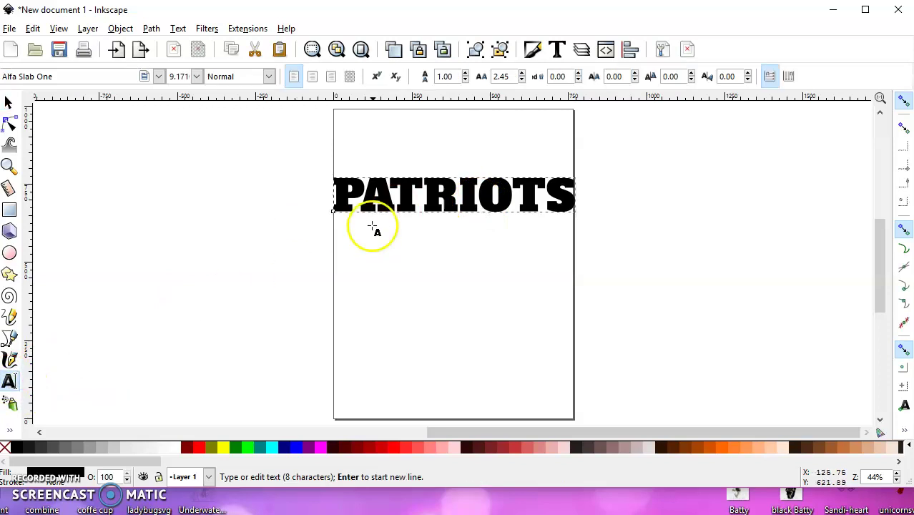
left_click(9, 103)
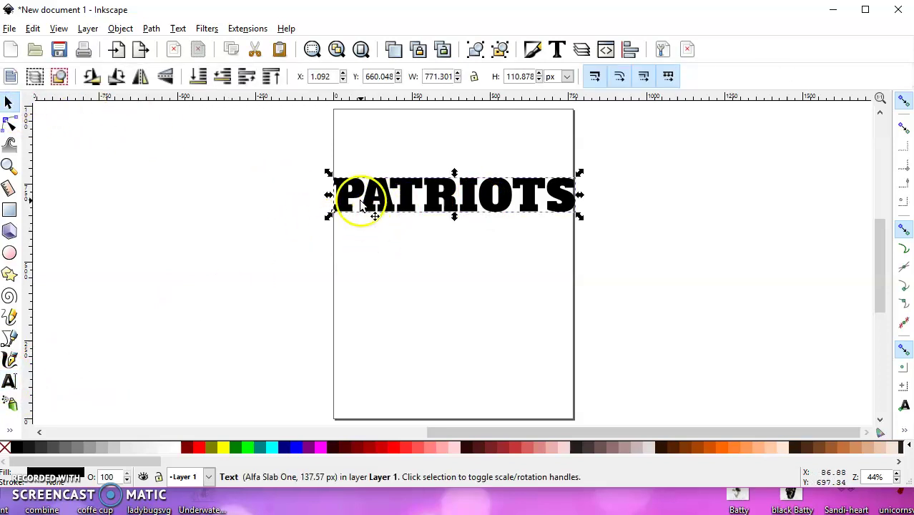
left_click(9, 382)
scroll(501, 78, "up", 1)
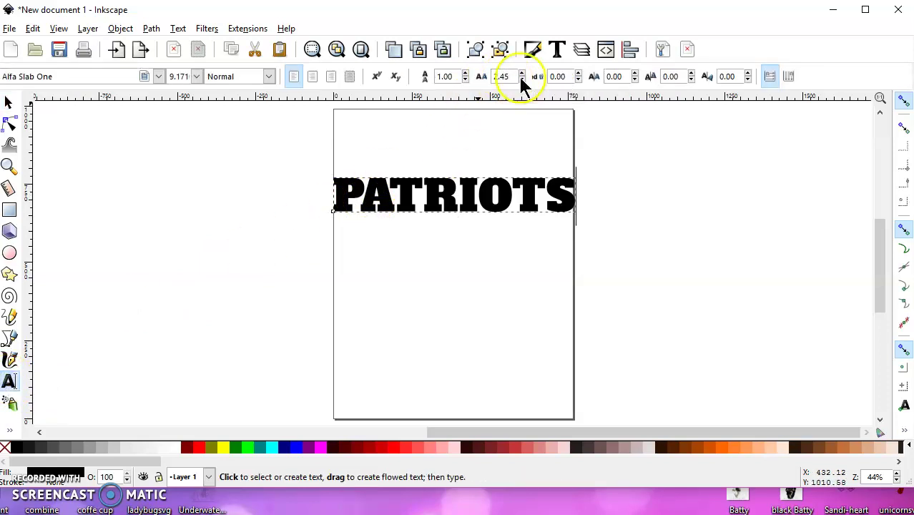
Widen the PATRIOTS letter spacing, trying 5 and 7 before settling on 9
left_click(510, 79)
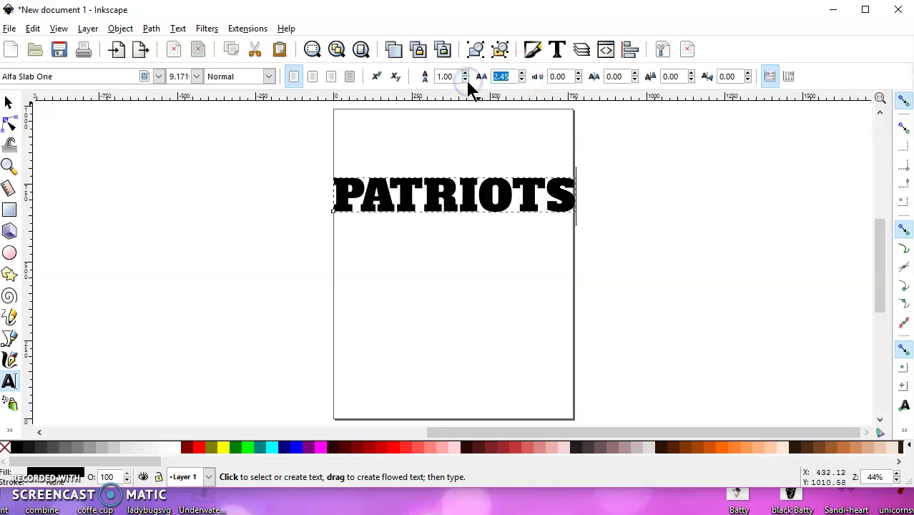
type("5.")
key("Return")
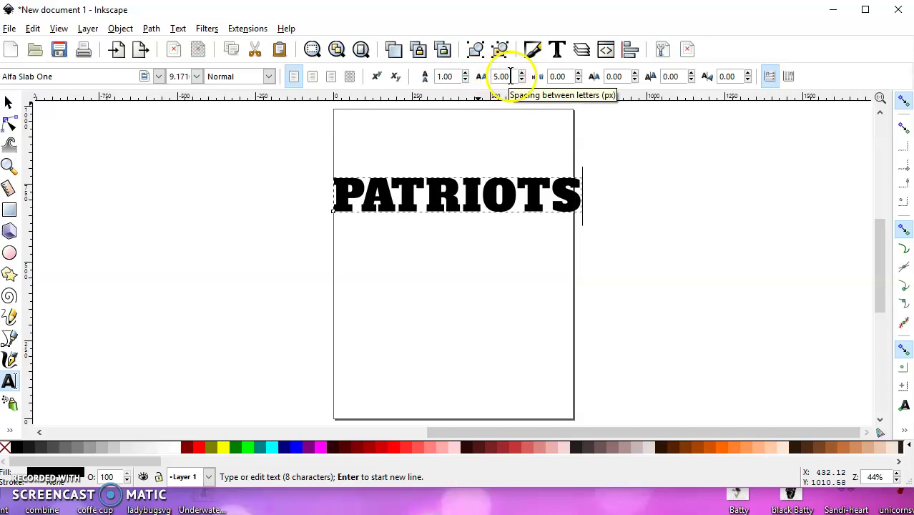
left_click(500, 76)
type("7.")
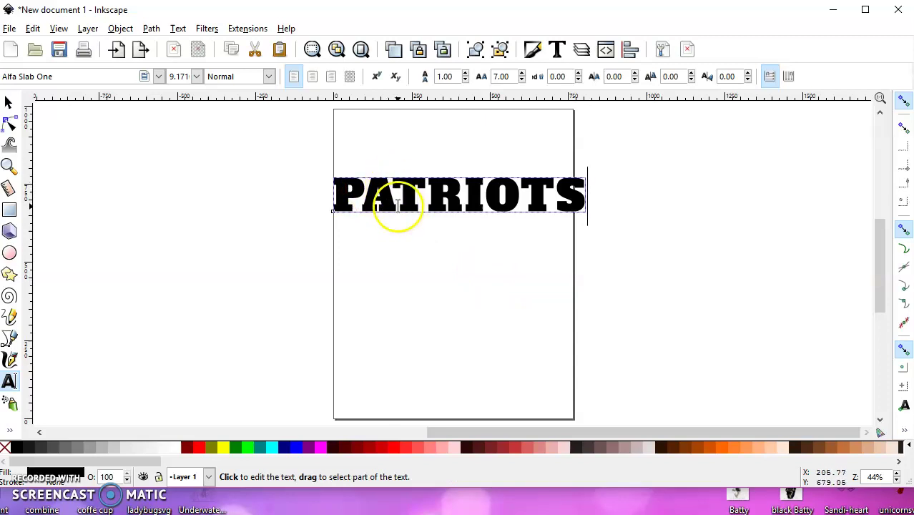
left_click_drag(510, 77, 470, 76)
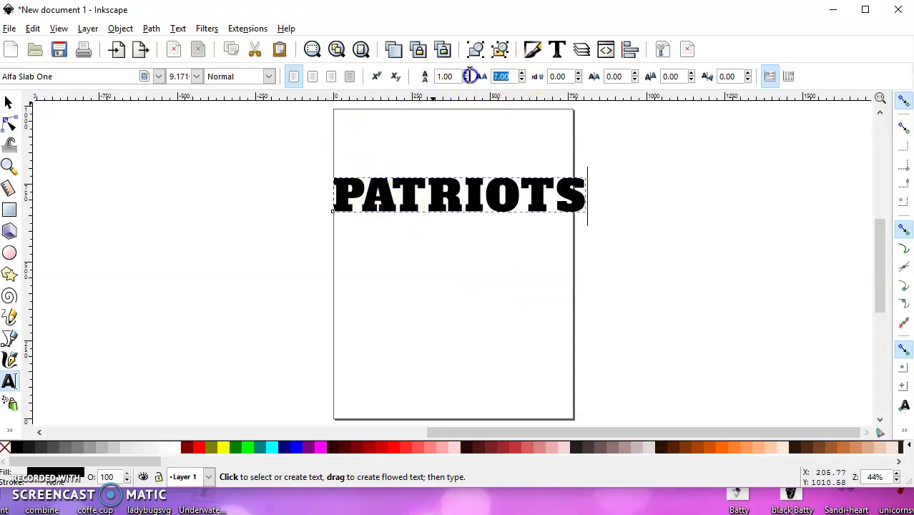
type("9.")
key("Return")
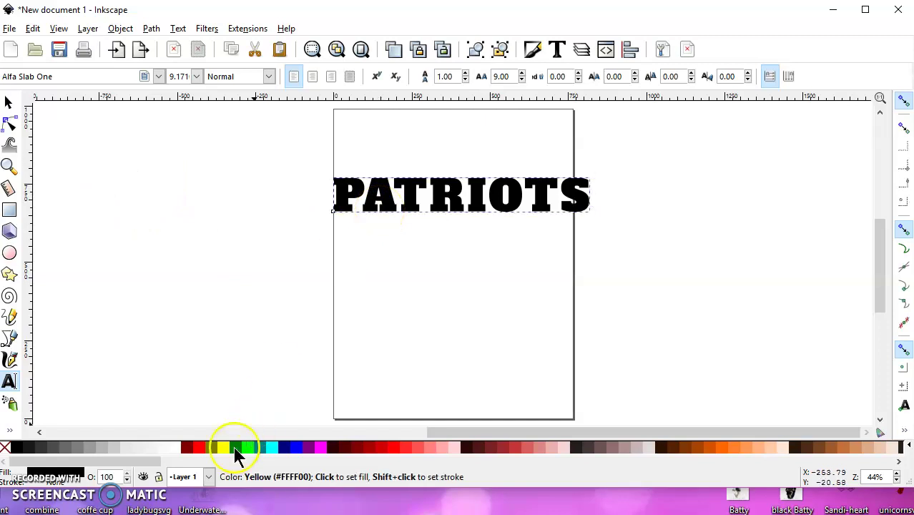
Give PATRIOTS a red outline from the colour palette
left_click(199, 448, "shift")
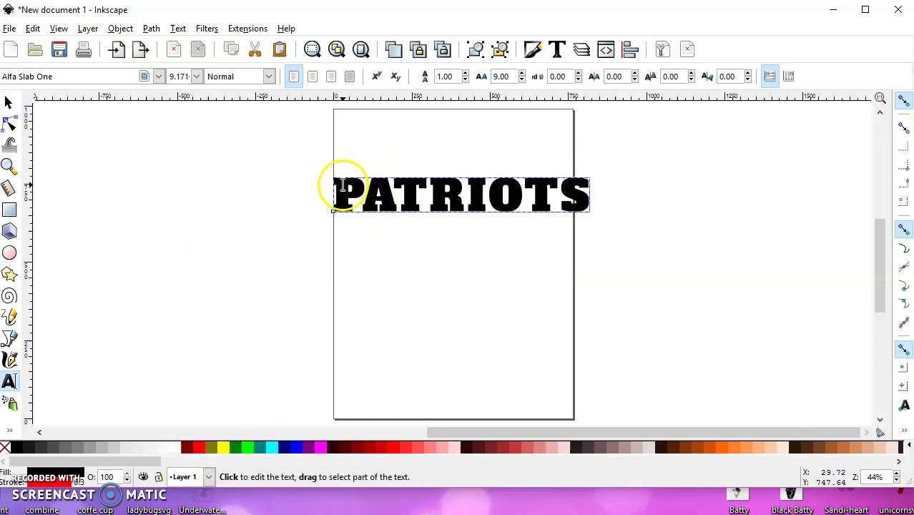
scroll(350, 181, "up", 7)
scroll(336, 174, "up", 4)
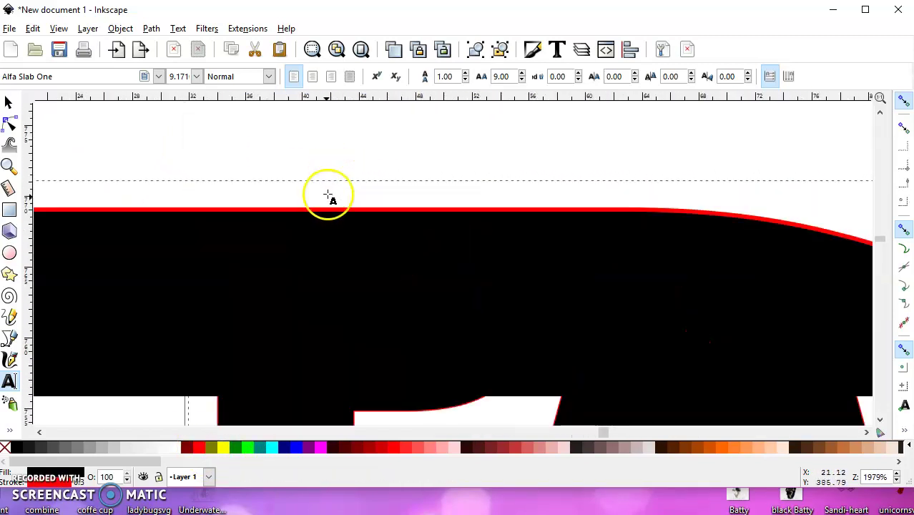
scroll(323, 209, "down", 6)
scroll(324, 209, "down", 3)
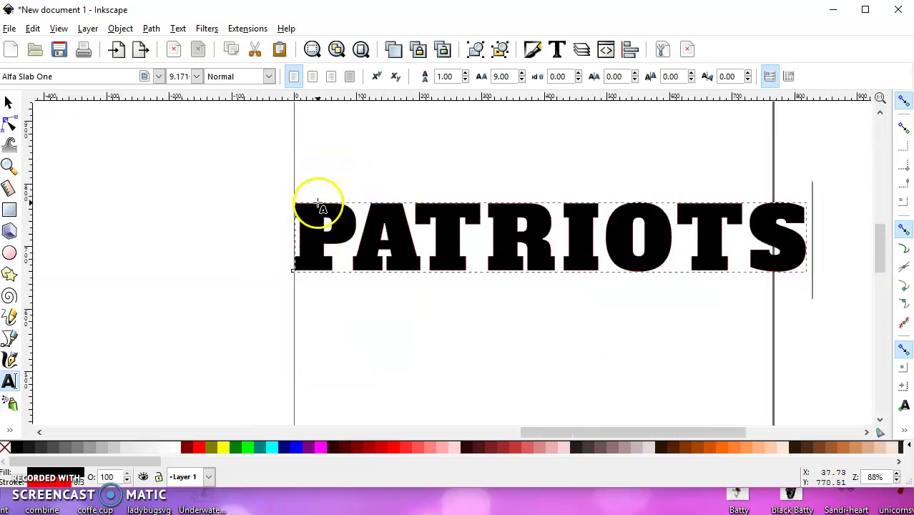
scroll(377, 198, "up", 2)
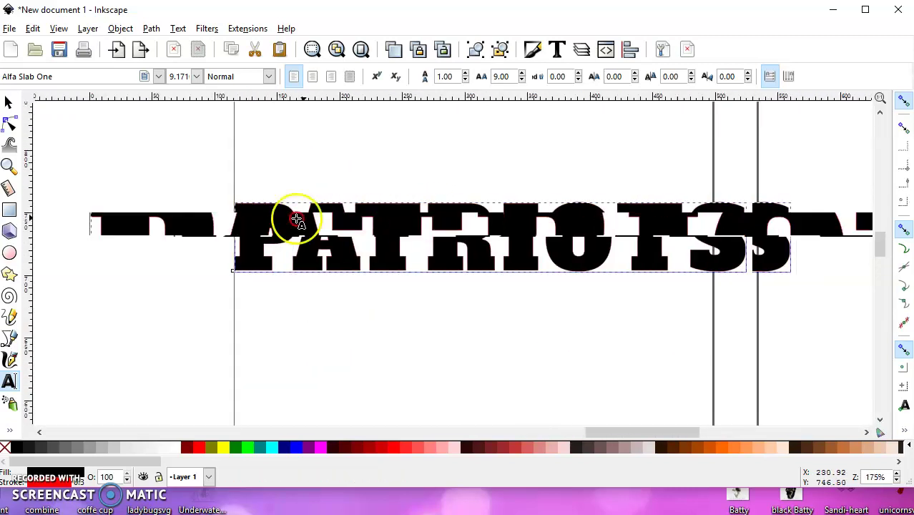
scroll(371, 198, "down", 2)
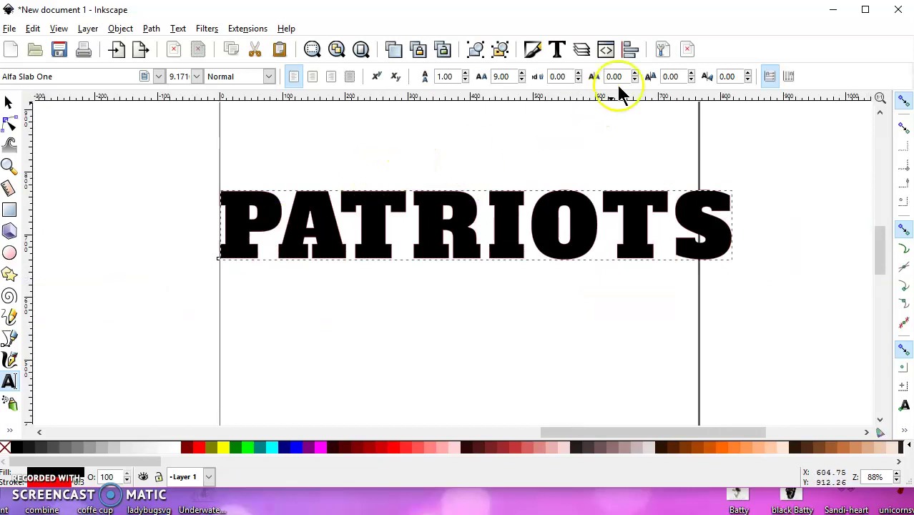
Bring up the Fill and Stroke and the Align and Distribute panels
left_click(533, 50)
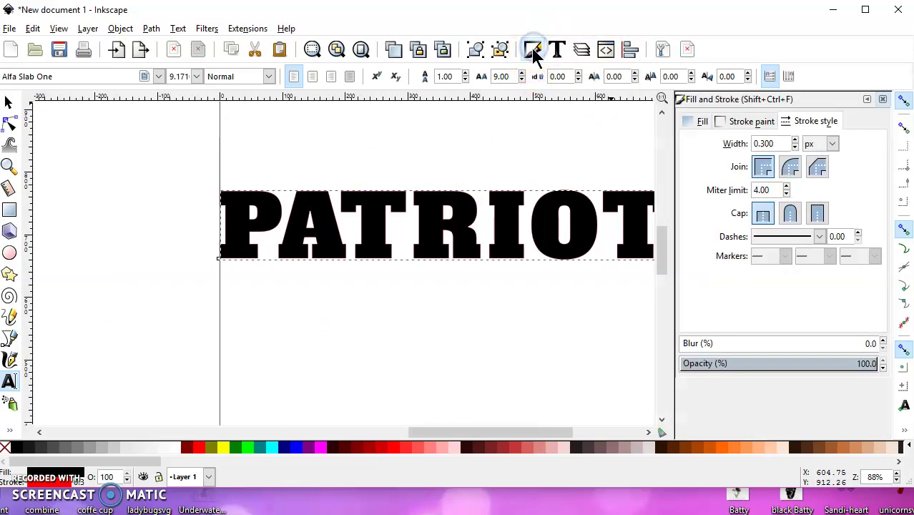
left_click(121, 29)
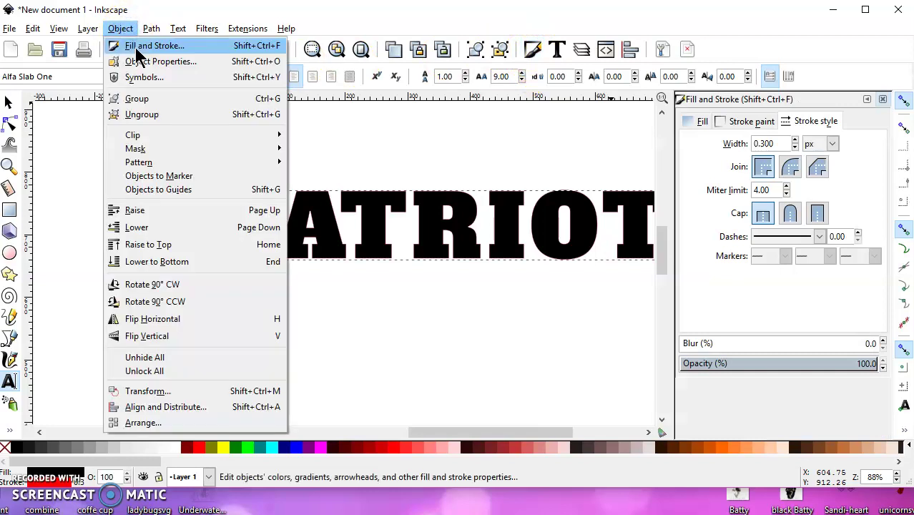
mouse_move(248, 29)
mouse_move(122, 30)
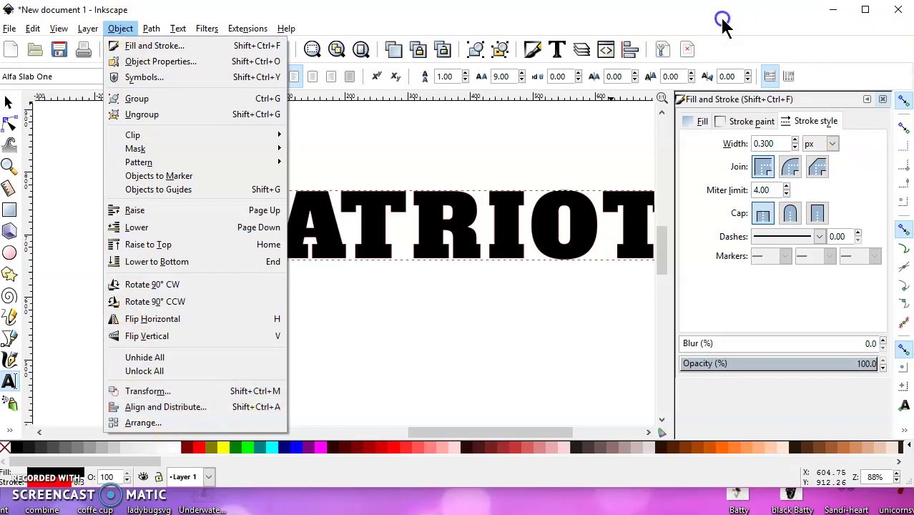
left_click(639, 51)
left_click(631, 50)
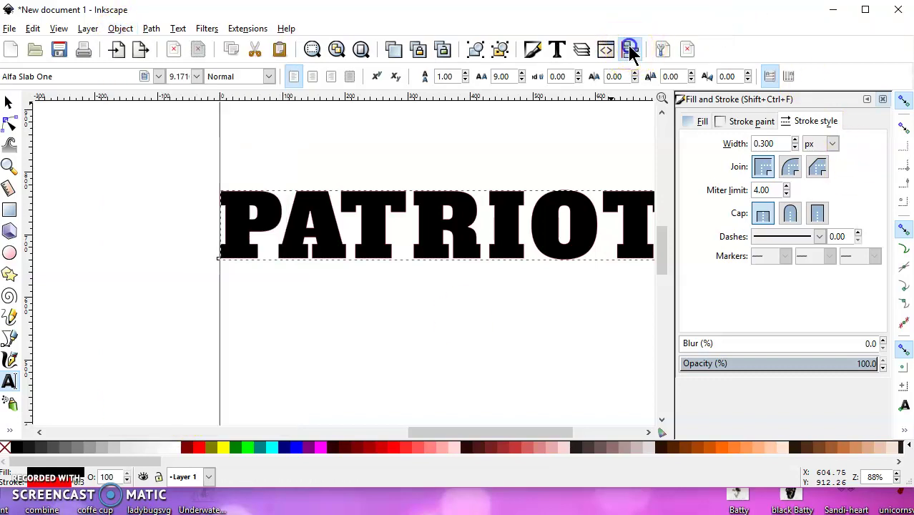
Set the PATRIOTS outline width to 6 px in Stroke style
scroll(775, 184, "down", 5)
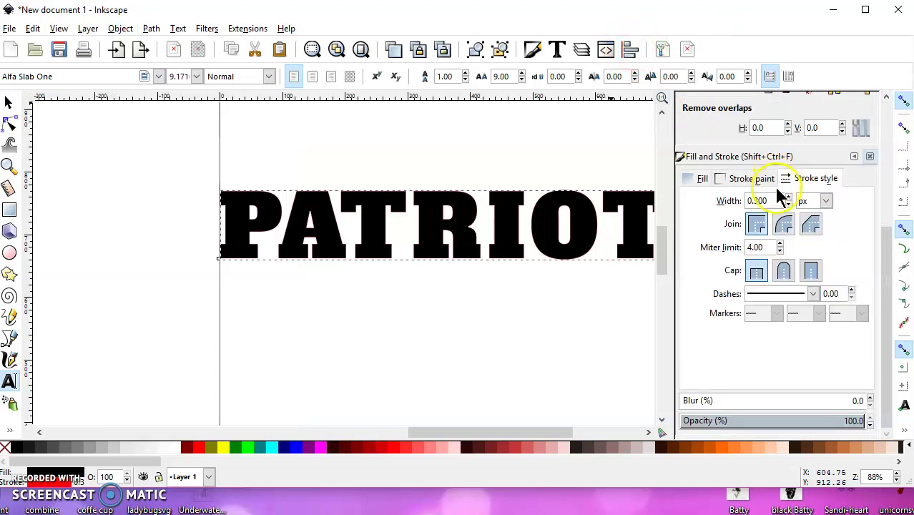
scroll(772, 187, "up", 3)
scroll(751, 188, "down", 3)
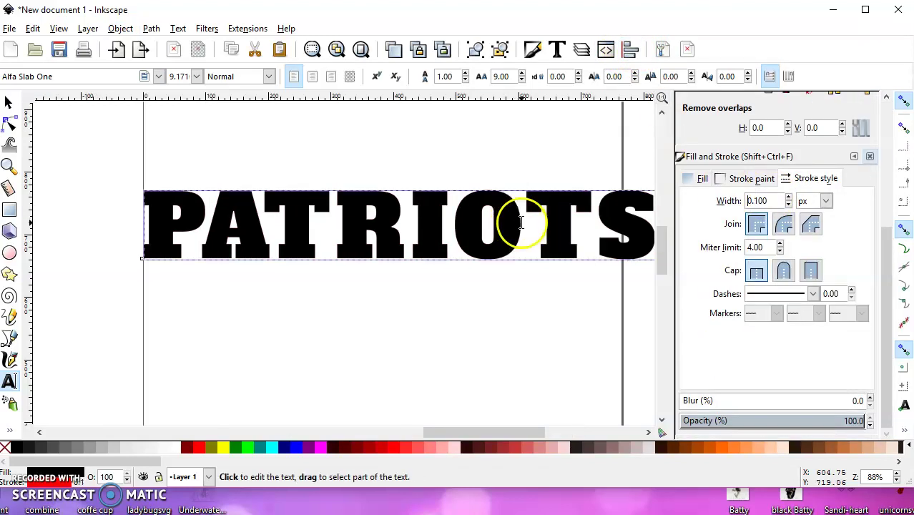
left_click(692, 176)
left_click(812, 178)
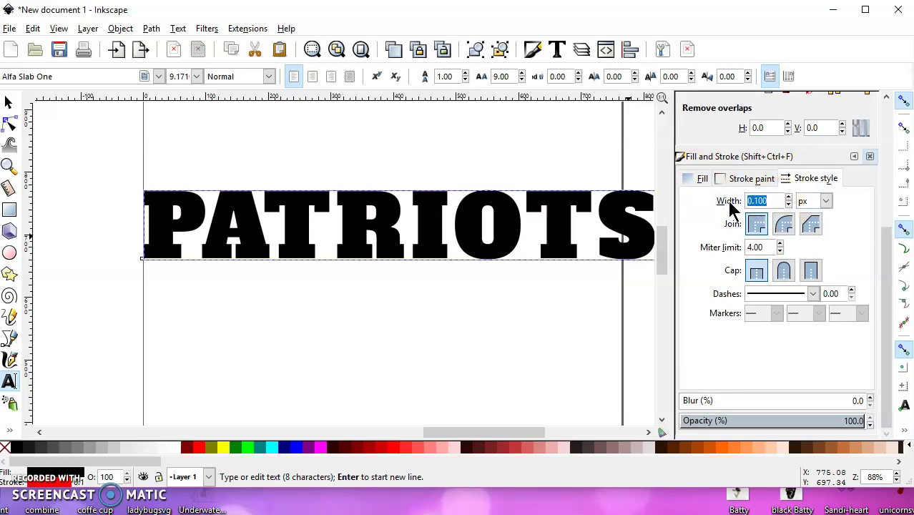
type("6")
key("Return")
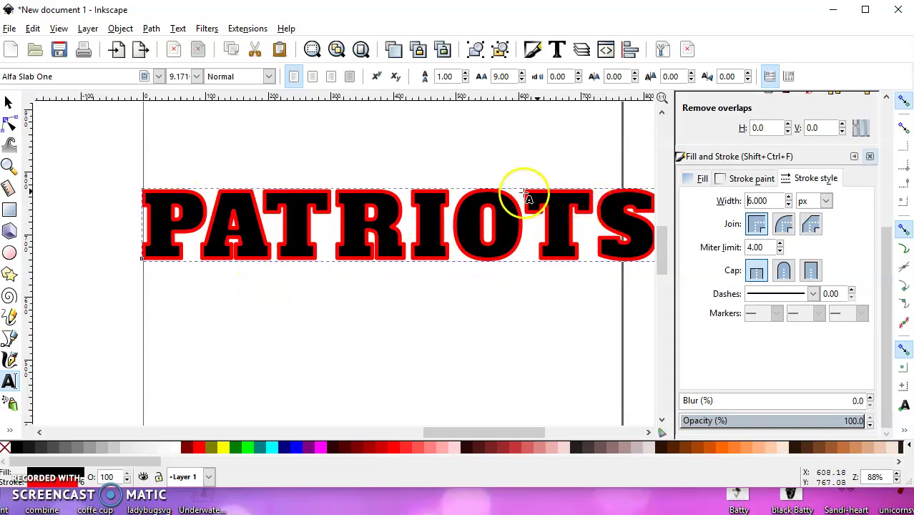
Try an 8 px outline width, then settle on 7 px
left_click_drag(767, 201, 714, 201)
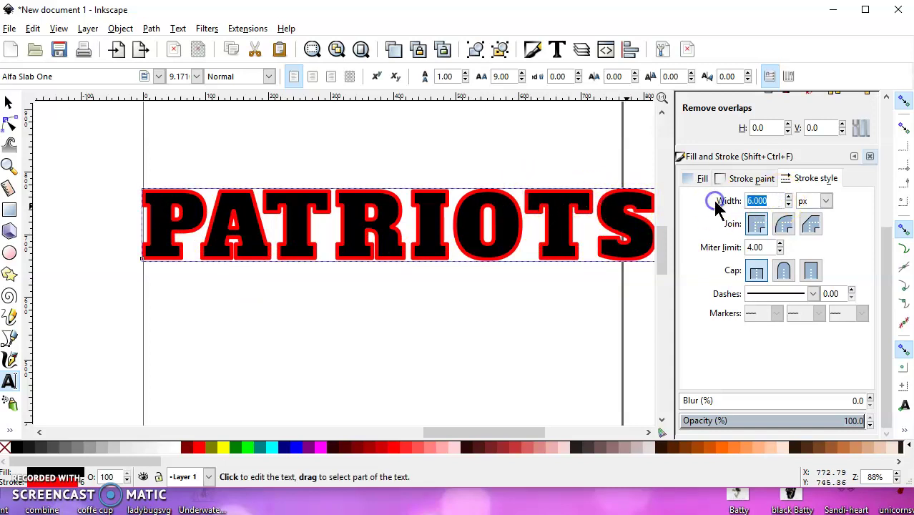
type("8.")
key("Return")
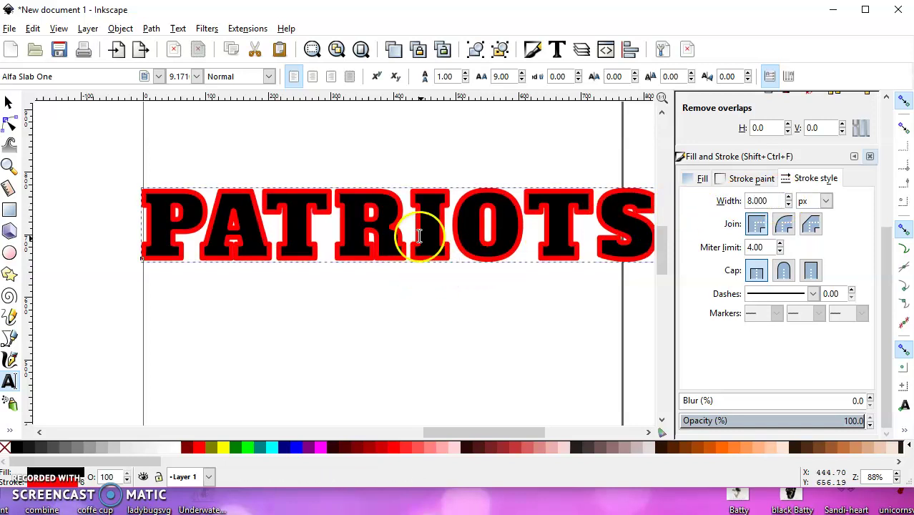
scroll(393, 248, "up", 4, "ctrl")
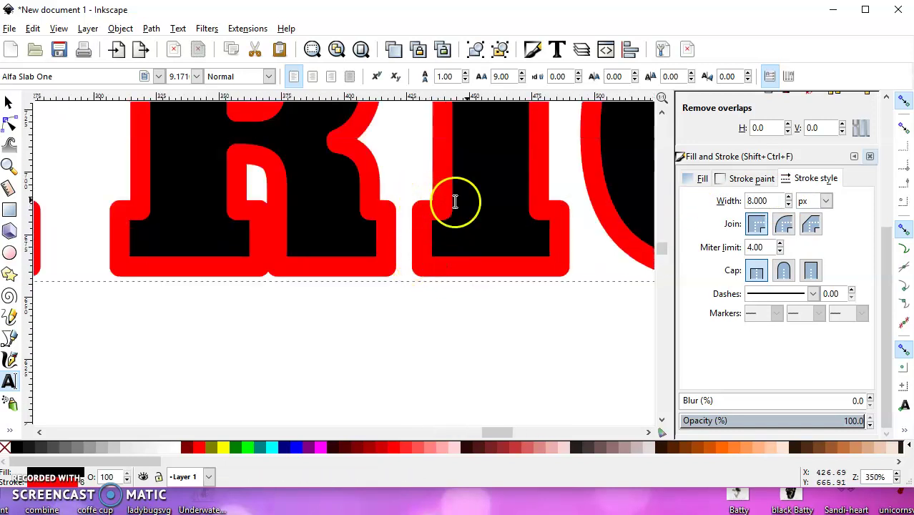
double_click(766, 200)
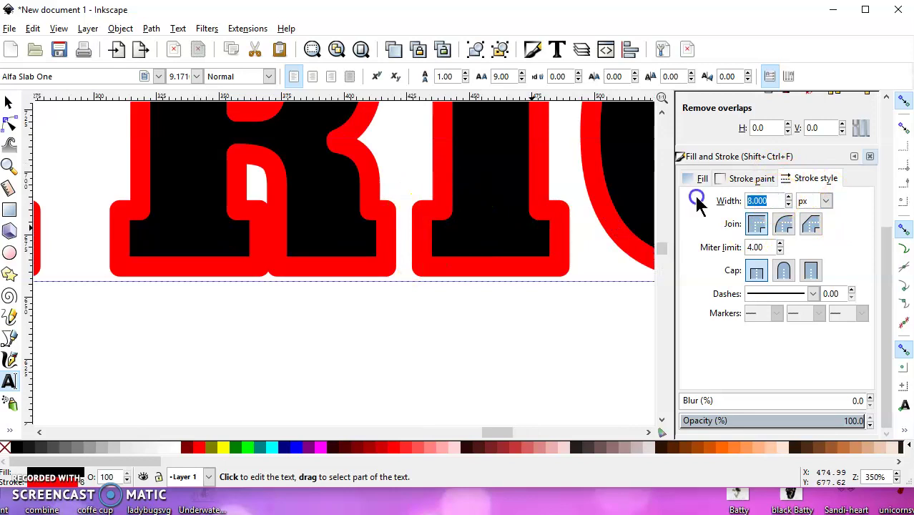
type("7.")
key("Return")
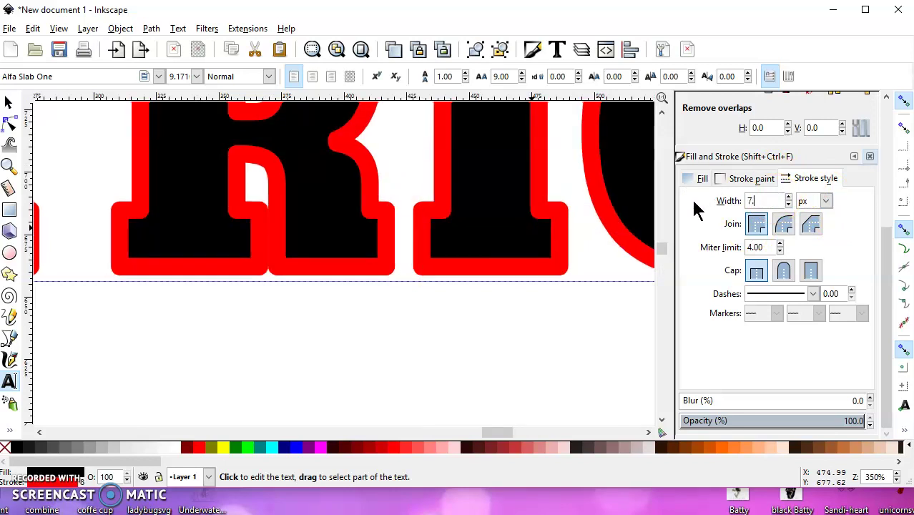
scroll(407, 270, "down", 3)
scroll(520, 259, "down", 2, "ctrl")
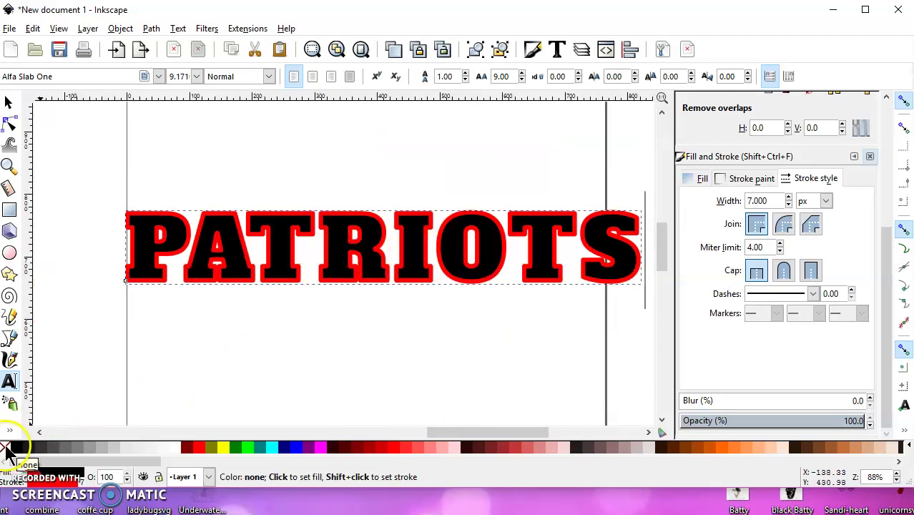
Remove the black fill from PATRIOTS and convert its red outline into a path with Stroke to Path
left_click(3, 449)
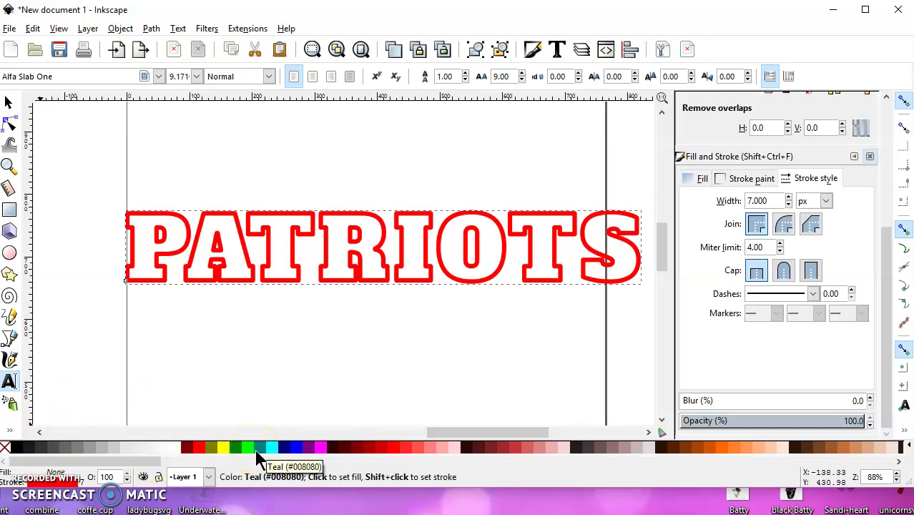
left_click(220, 277)
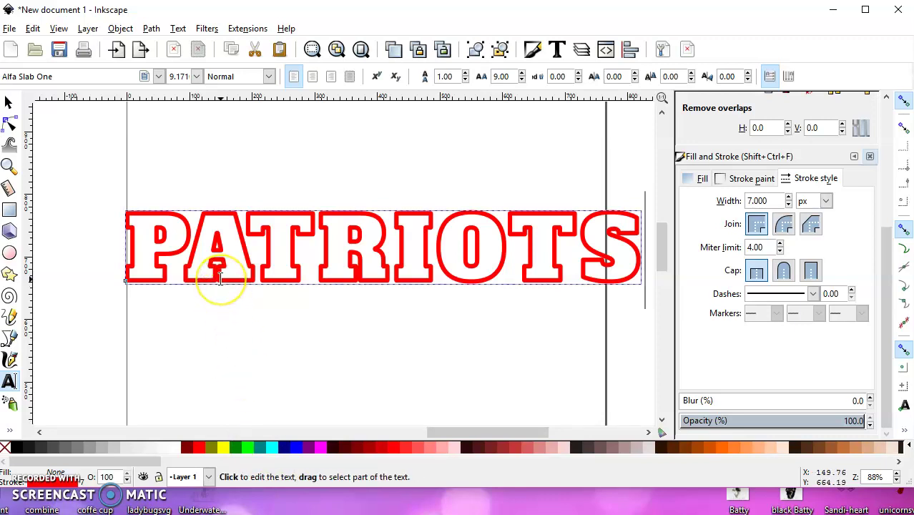
left_click(8, 102)
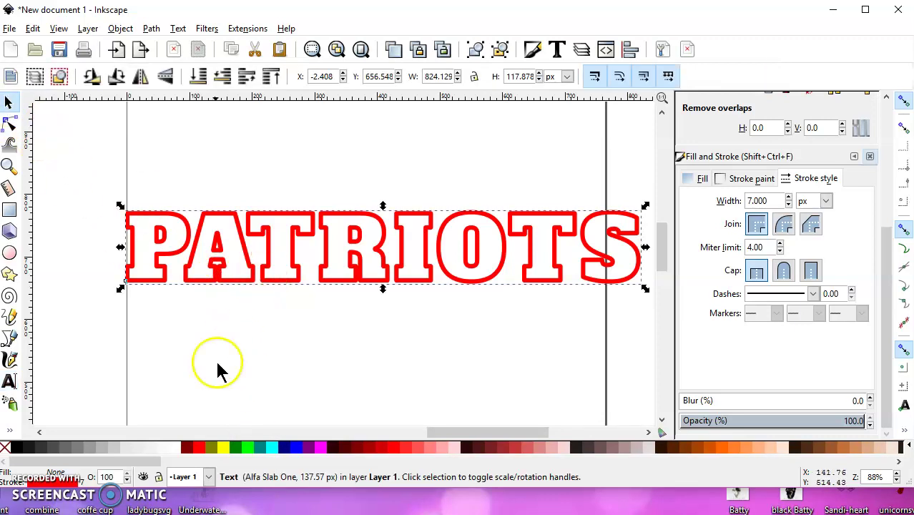
left_click(151, 29)
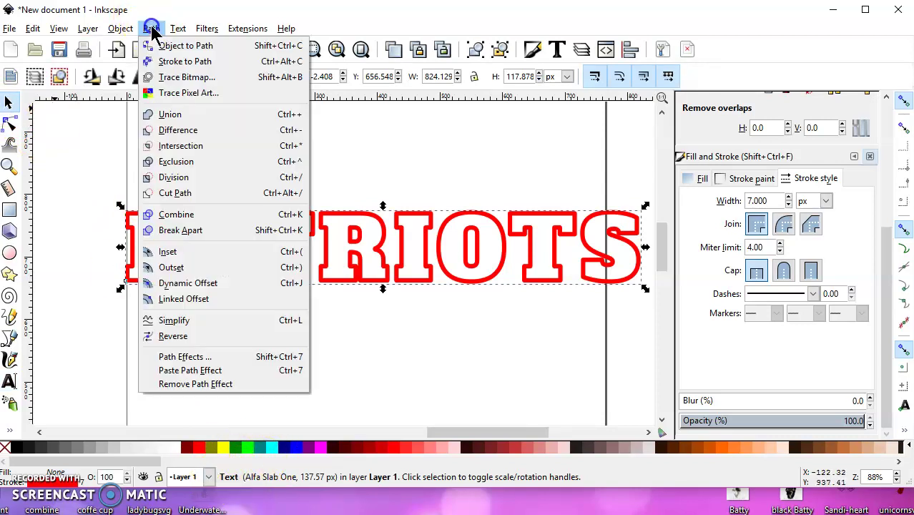
left_click(244, 64)
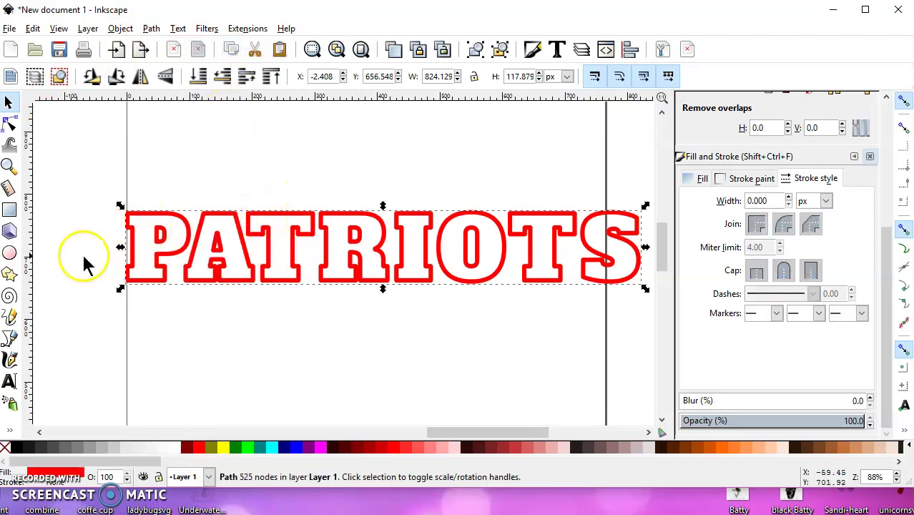
Draw a straight horizontal line with the Pen tool across the middle of PATRIOTS
left_click(10, 338)
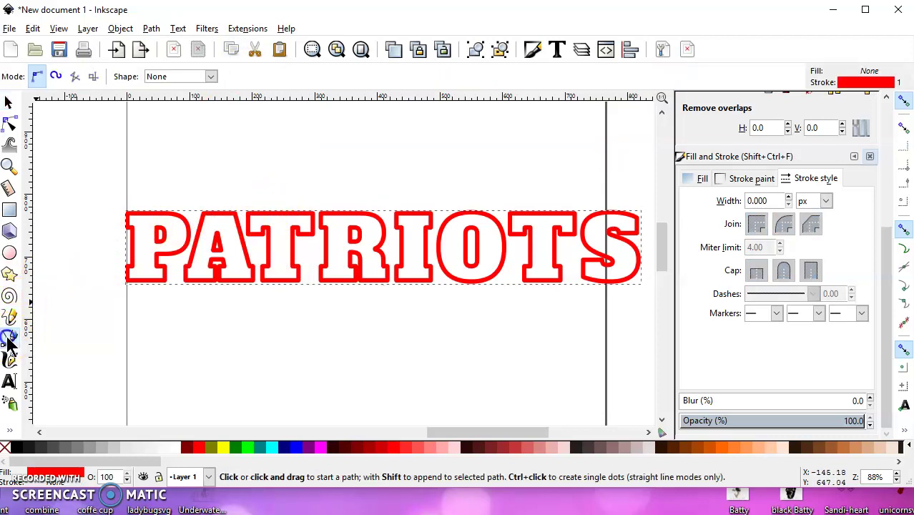
left_click(115, 247)
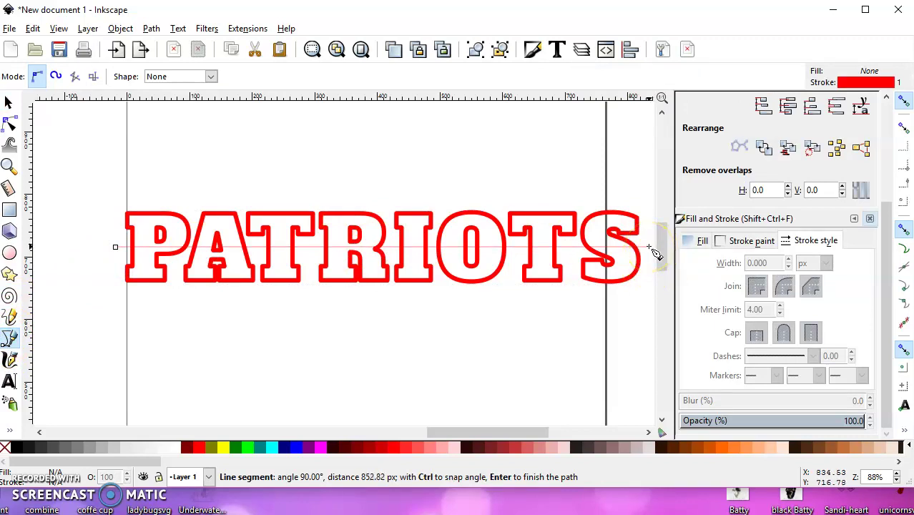
left_click(649, 247)
left_click(649, 247)
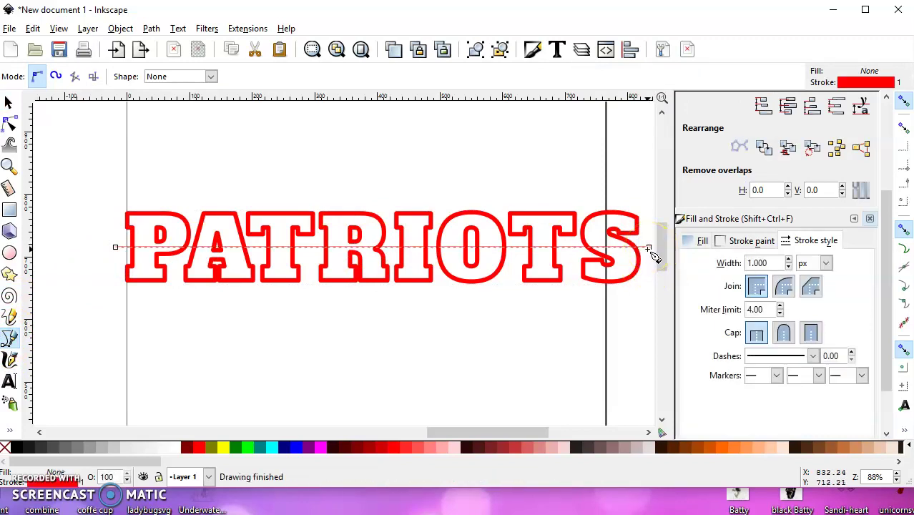
Select the horizontal line and the PATRIOTS outline together, ready to divide them
left_click(9, 102)
scroll(75, 139, "down", 1)
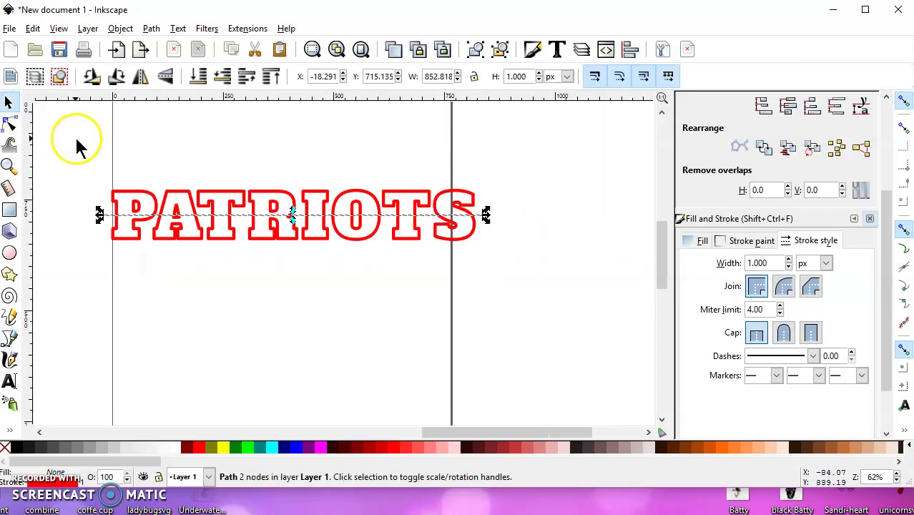
left_click_drag(72, 147, 528, 275)
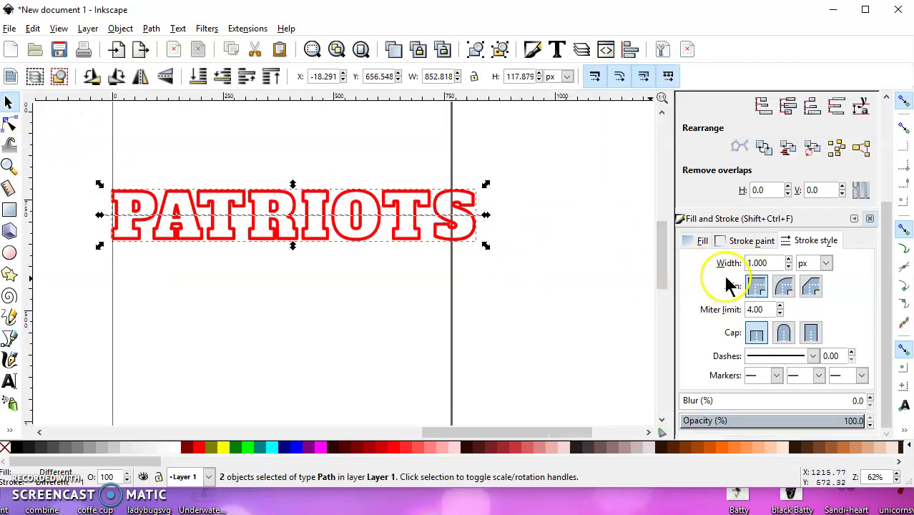
scroll(753, 262, "up", 2)
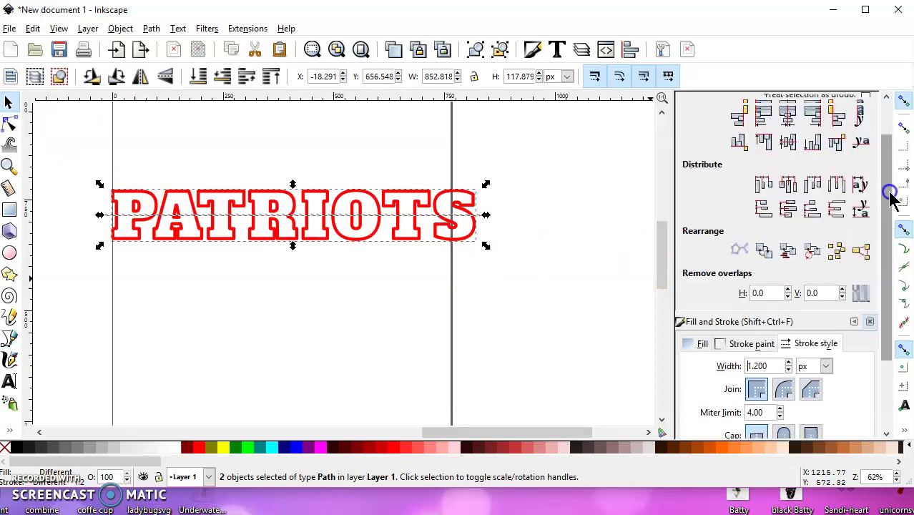
left_click_drag(891, 197, 890, 127)
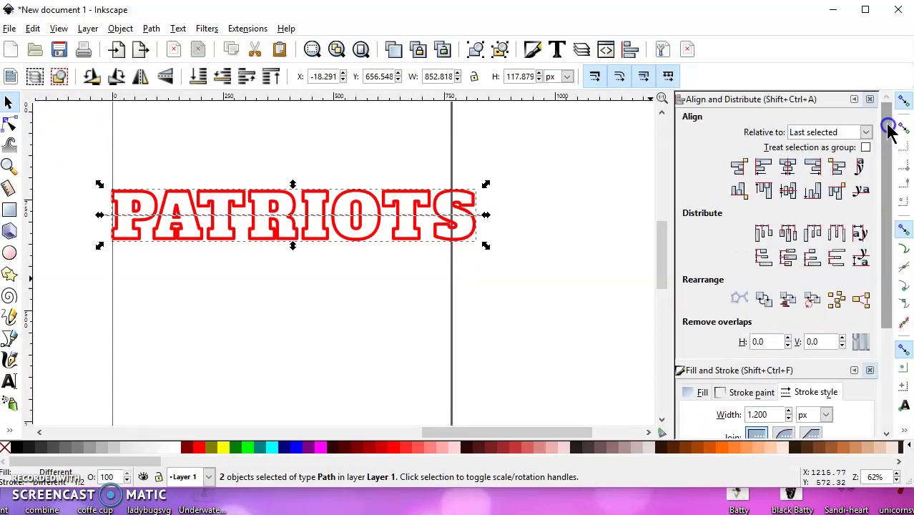
left_click(789, 259)
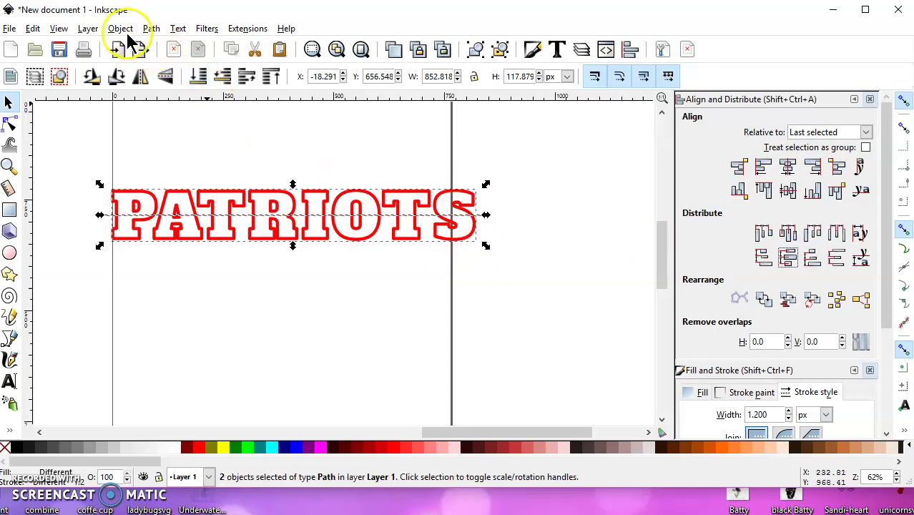
left_click(151, 30)
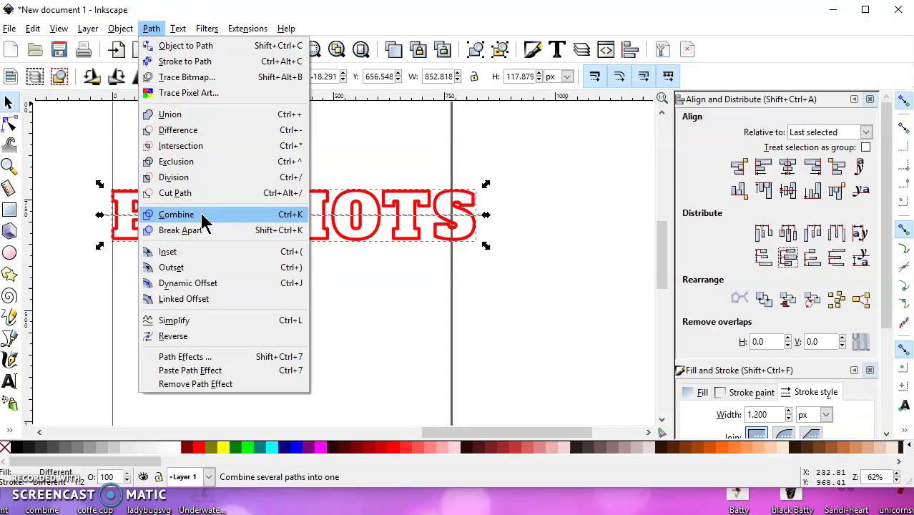
Divide the PATRIOTS outline along the line, then clear the selection
left_click(220, 178)
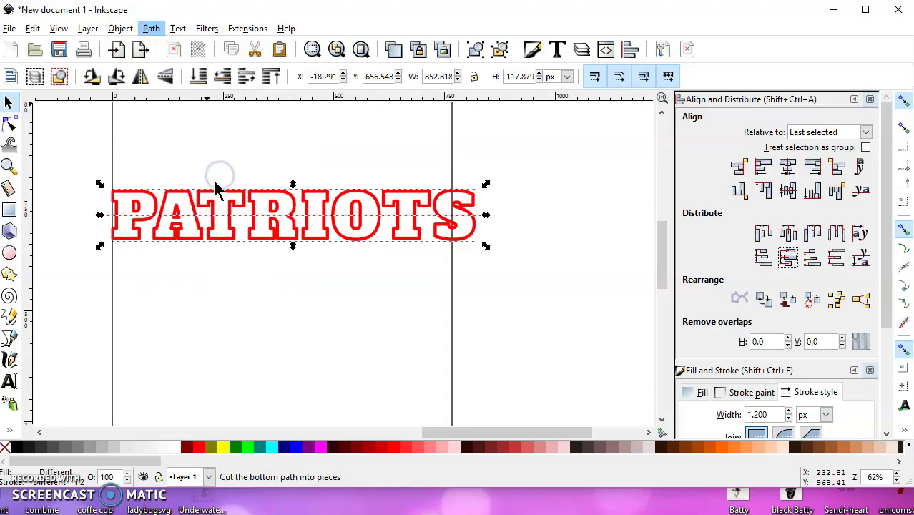
scroll(145, 211, "up", 3)
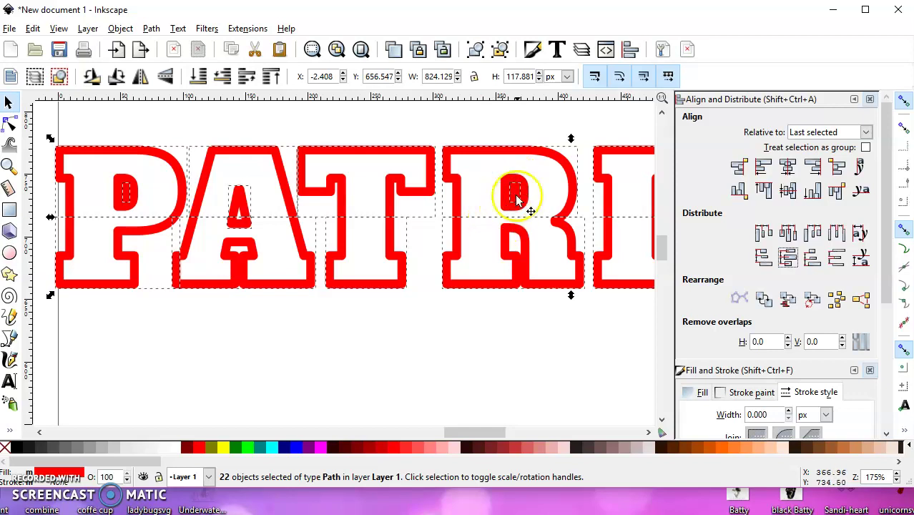
scroll(399, 239, "down", 3)
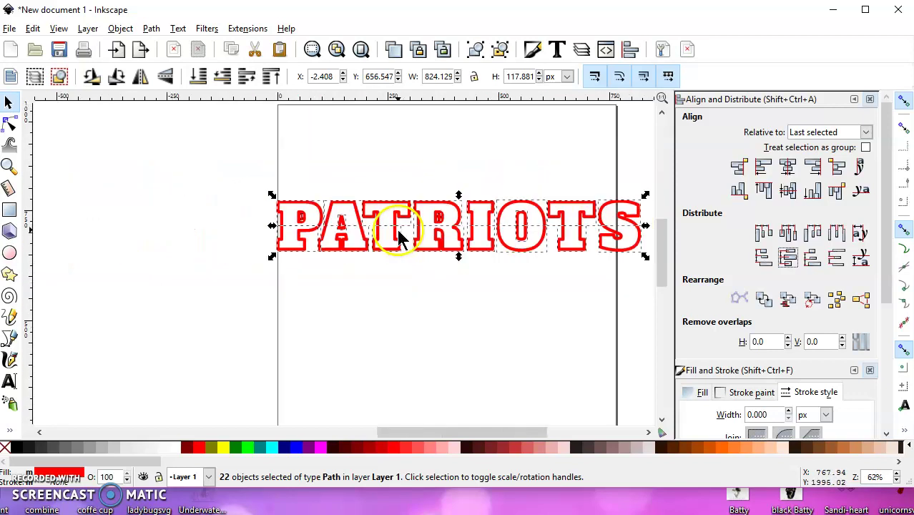
left_click(277, 173)
Combine and union the upper letter halves into a single path
left_click_drag(244, 163, 647, 243)
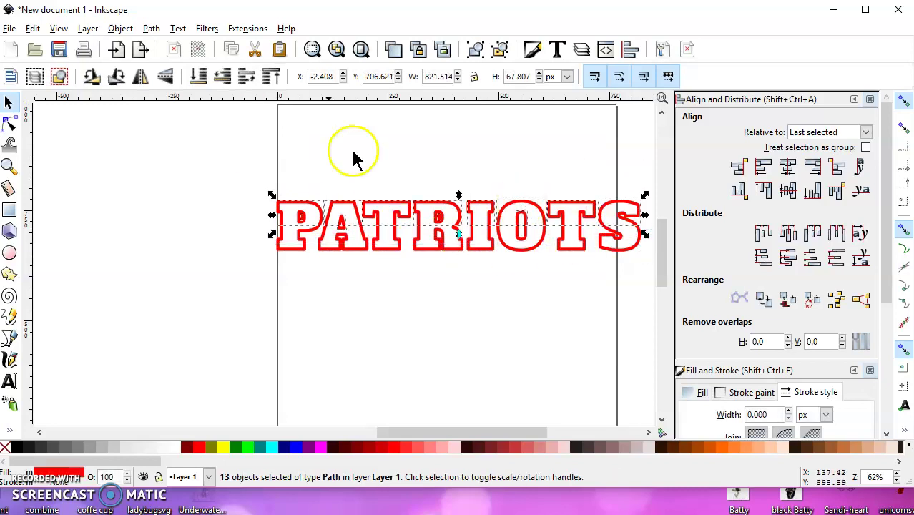
left_click(151, 29)
left_click(195, 212)
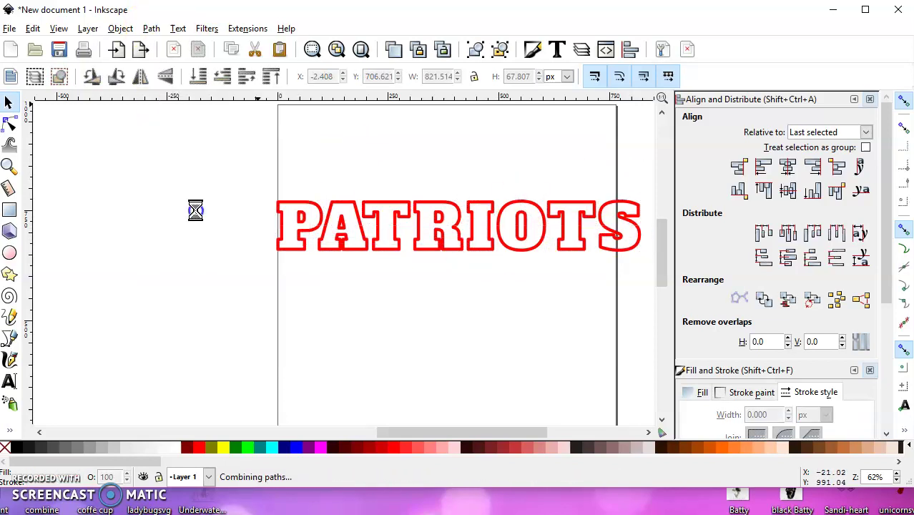
left_click(148, 29)
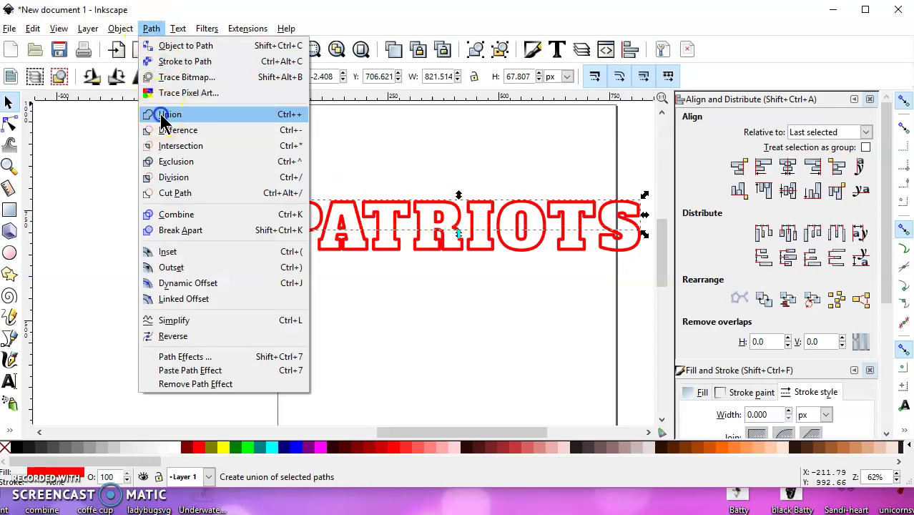
left_click(169, 115)
Union the lower letter halves into one path
left_click_drag(256, 214, 657, 273)
left_click(147, 29)
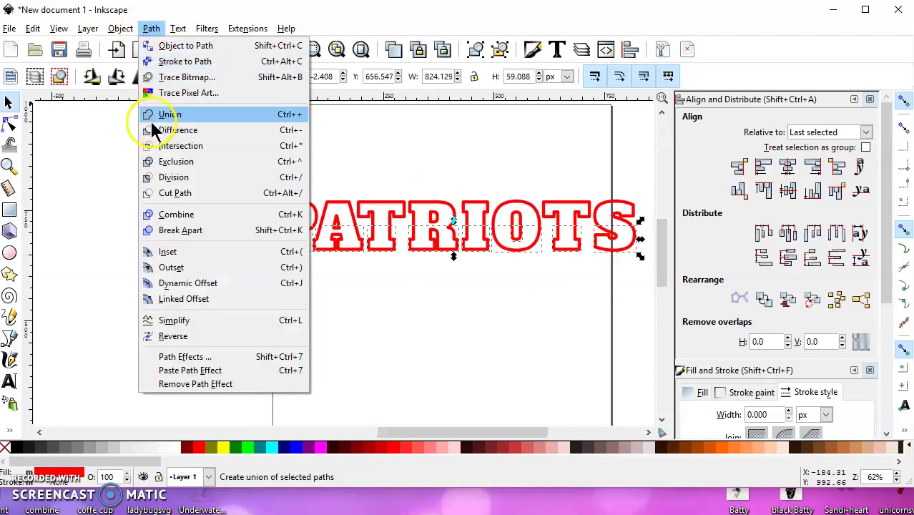
left_click(152, 116)
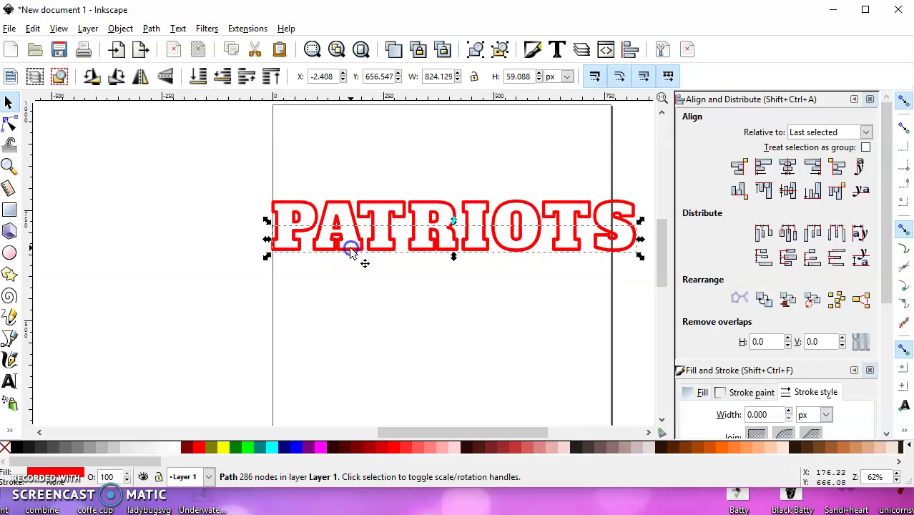
Duplicate PATRIOTS twice downward and give the three lower copies equal vertical gaps
key("space")
left_click_drag(351, 252, 357, 307)
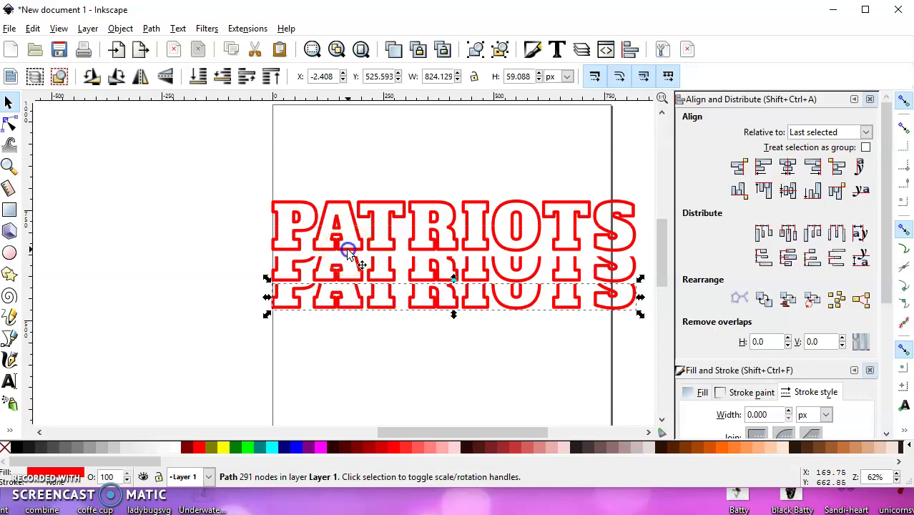
key("space")
left_click_drag(346, 248, 341, 335)
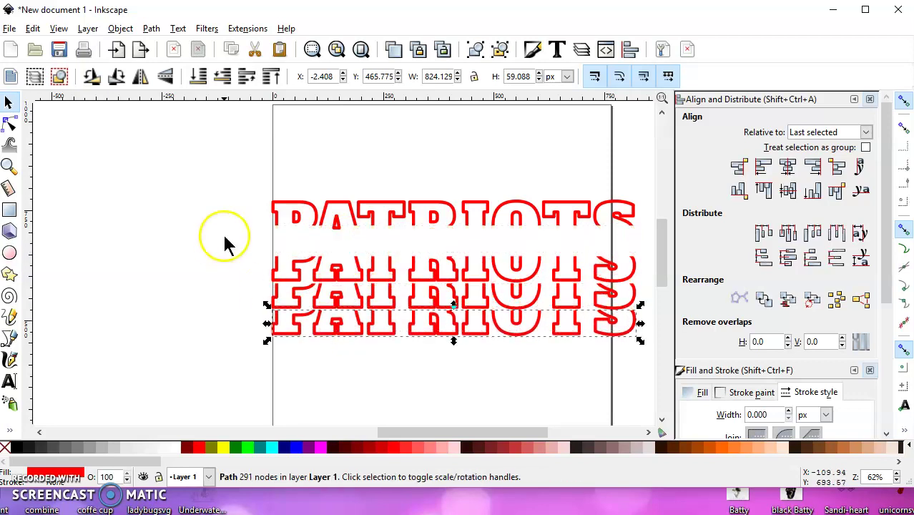
left_click_drag(227, 238, 644, 361)
left_click(788, 259)
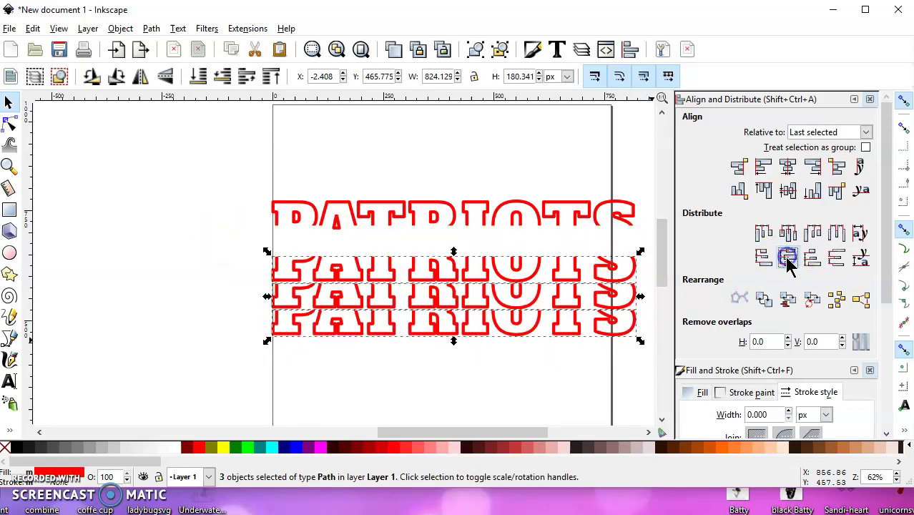
Raise the upper outlines, space those three copies evenly, and move the stack higher
left_click(334, 206)
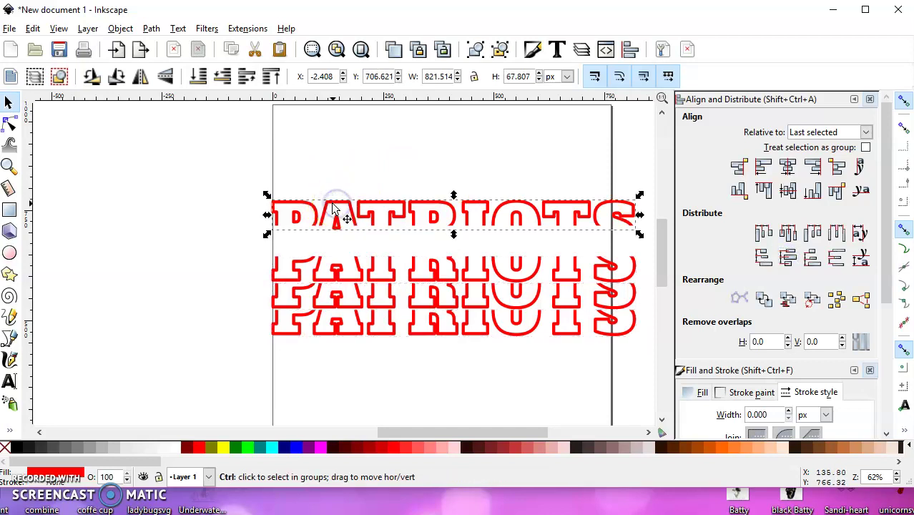
left_click_drag(334, 207, 332, 172)
left_click(363, 224)
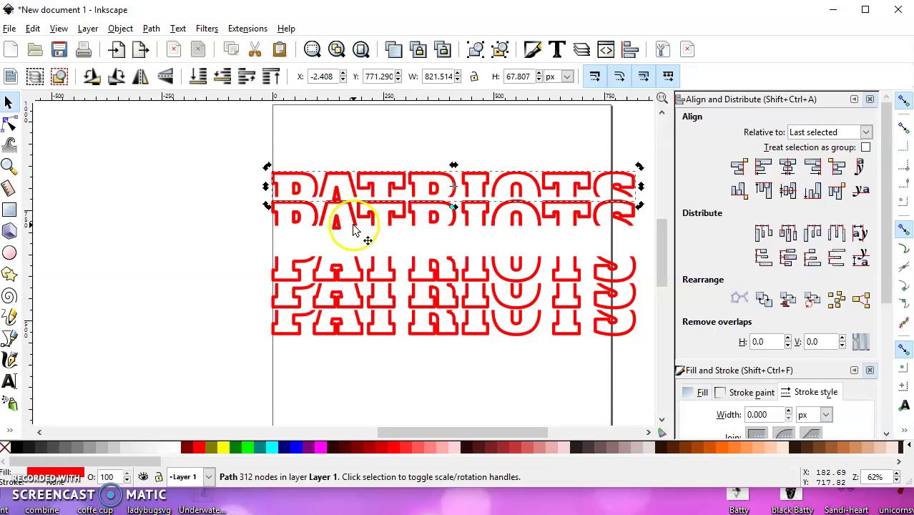
left_click_drag(353, 165, 353, 162)
left_click_drag(211, 112, 658, 245)
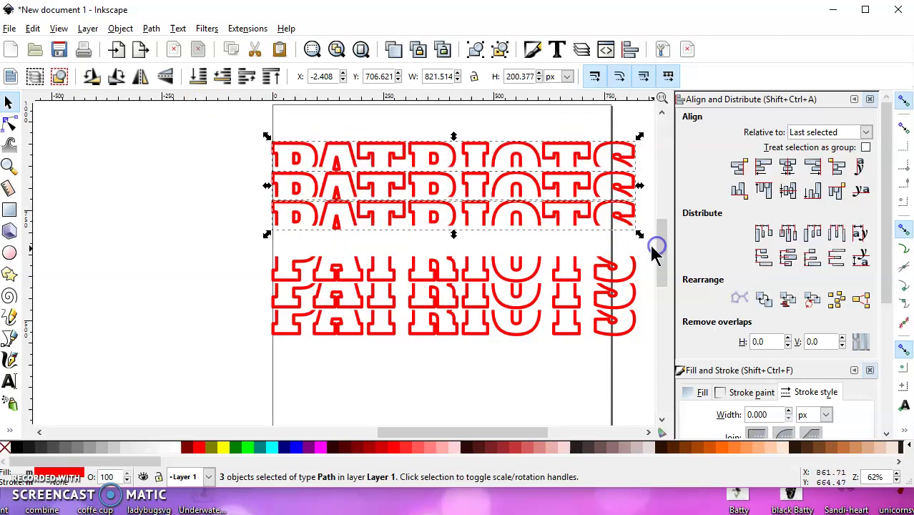
left_click(787, 255)
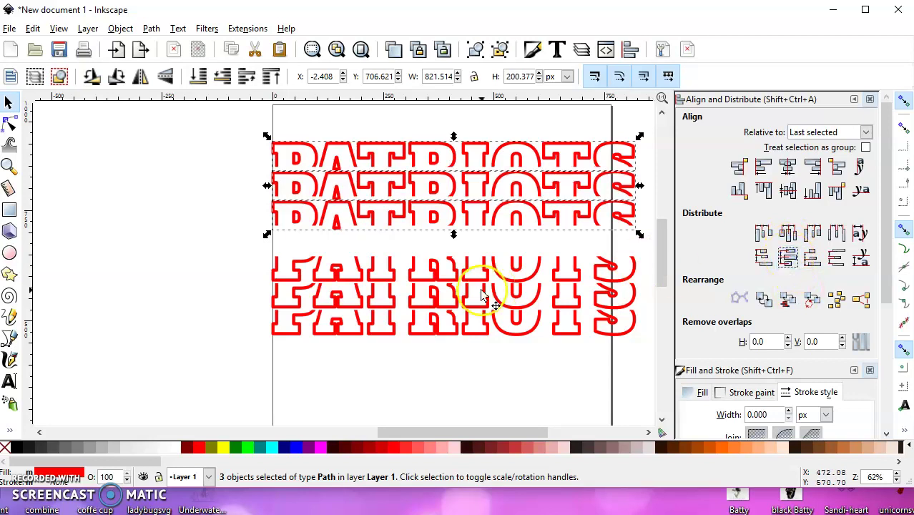
left_click_drag(485, 215, 484, 188)
Type PATRIOTS in the gap between the red stacks and set it in Alfa Slab One
left_click_drag(379, 243, 379, 243)
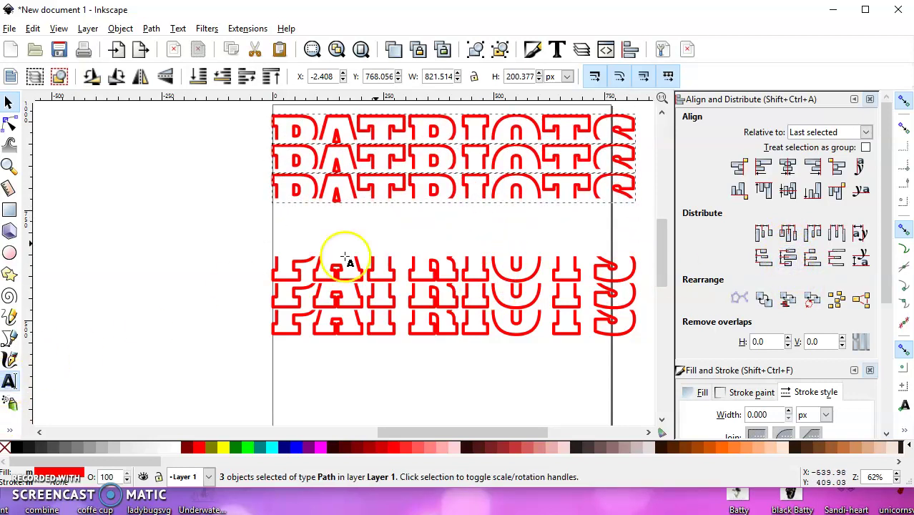
key("t")
left_click(312, 242)
left_click_drag(435, 272, 441, 275)
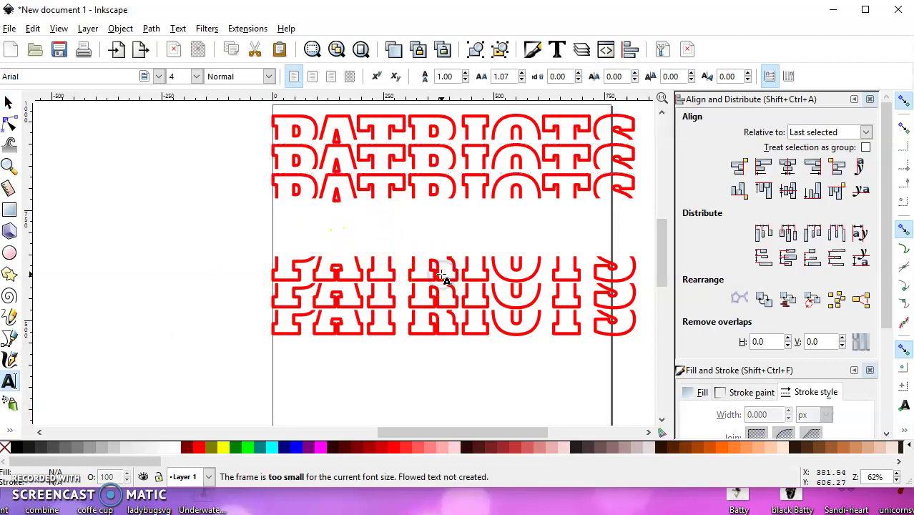
type("PATRIOTS")
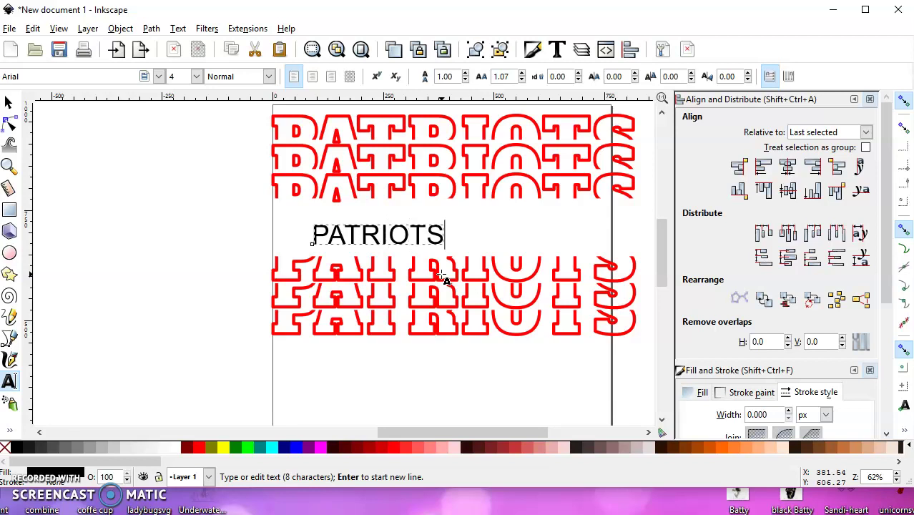
left_click_drag(442, 278, 442, 279)
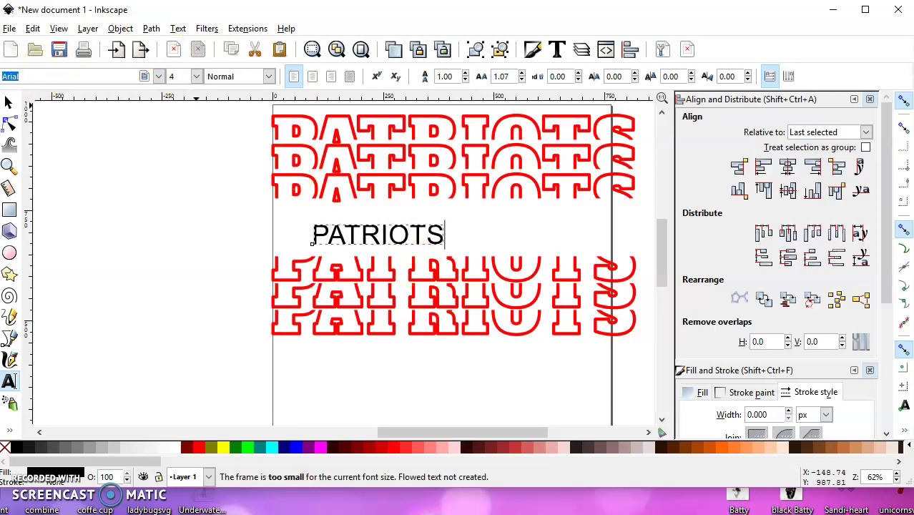
type("A")
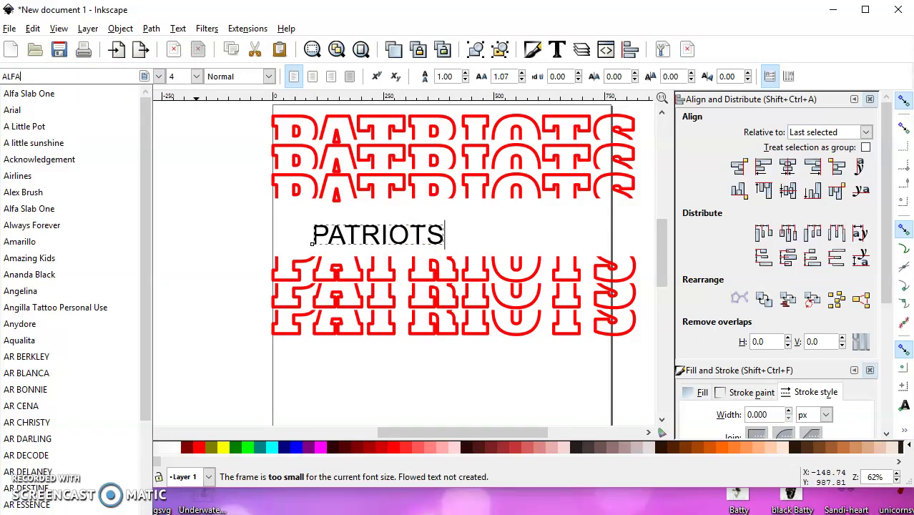
type("LFA")
left_click(62, 93)
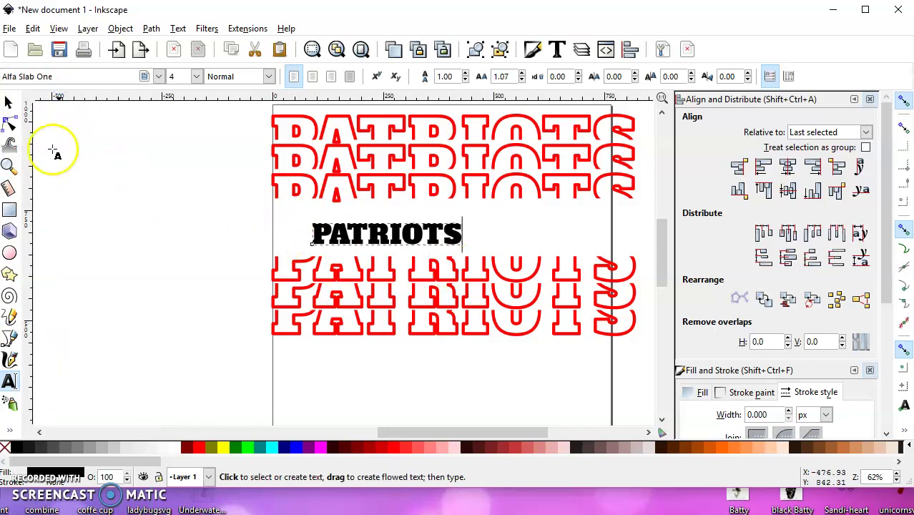
Move the black PATRIOTS to the page's left edge and stretch it to page width
left_click(8, 104)
left_click_drag(322, 239, 289, 196)
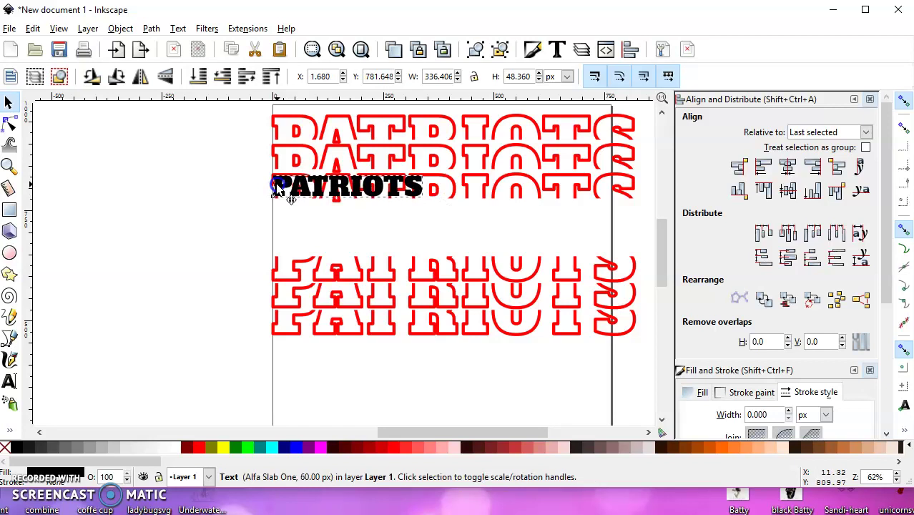
left_click_drag(427, 202, 622, 245)
Convert the black PATRIOTS to paths, ungroup the letters, and union them into one shape
left_click(151, 29)
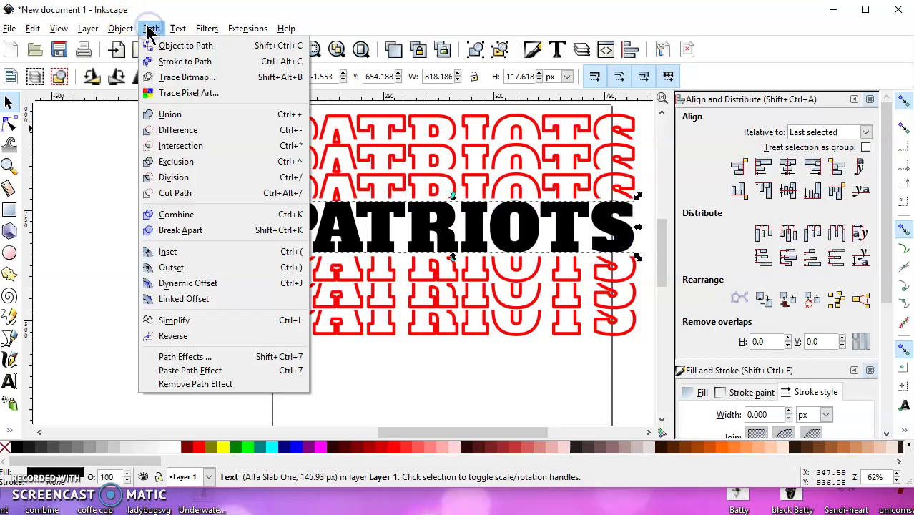
left_click(157, 45)
left_click(150, 28)
mouse_move(121, 32)
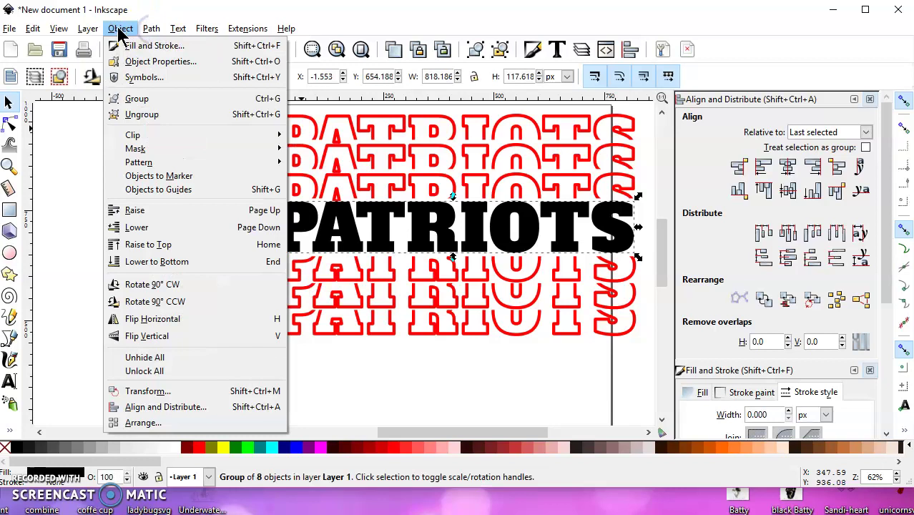
left_click(144, 115)
left_click(151, 29)
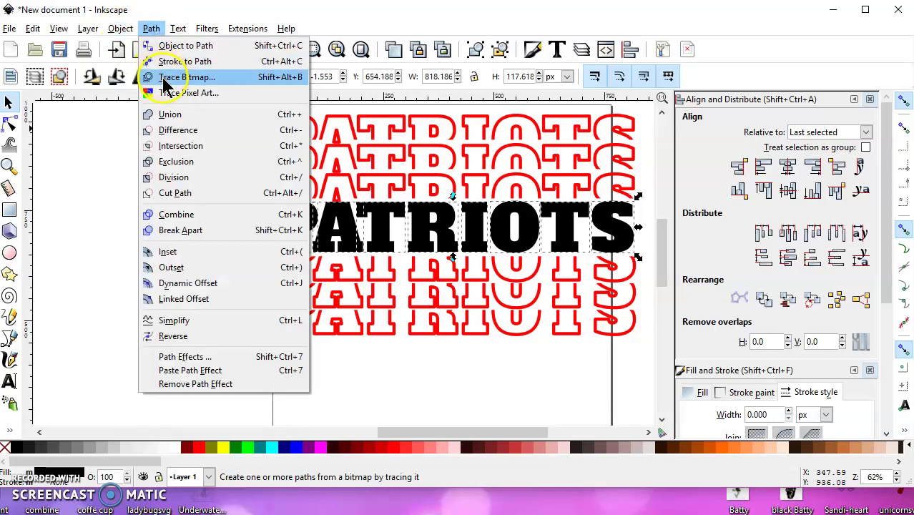
left_click(170, 116)
left_click(193, 192)
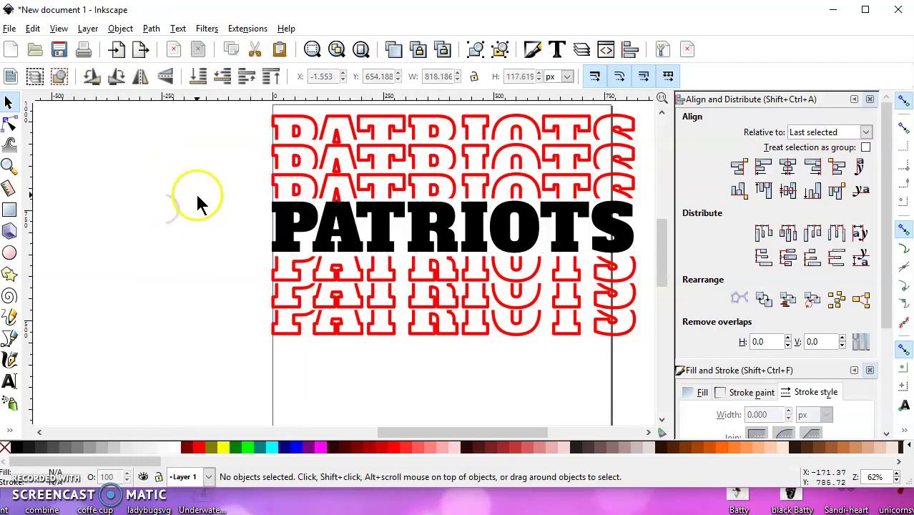
Select the whole stacked design and scale it down to fit the page width
scroll(184, 218, "down", 1, "ctrl")
left_click_drag(584, 360, 151, 109)
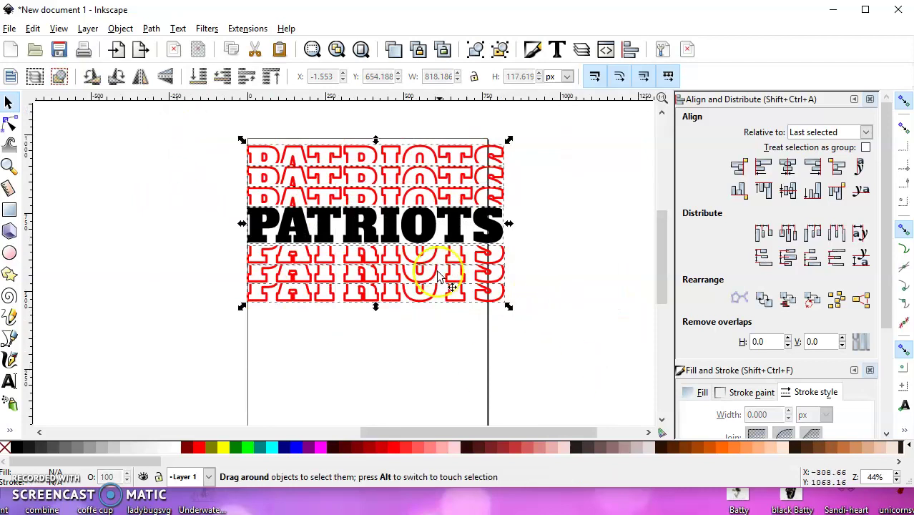
left_click_drag(510, 307, 472, 235)
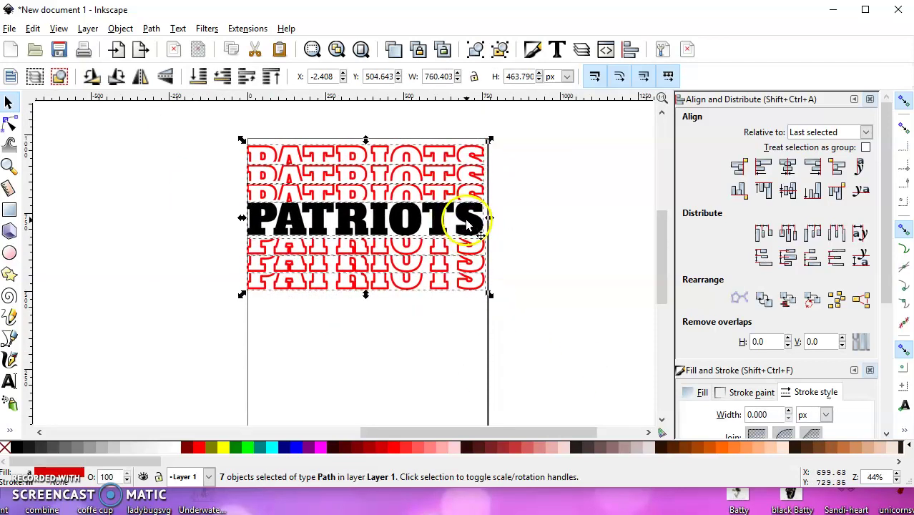
left_click(189, 239)
Nudge the red outline rows closer to the black PATRIOTS word
left_click(276, 154)
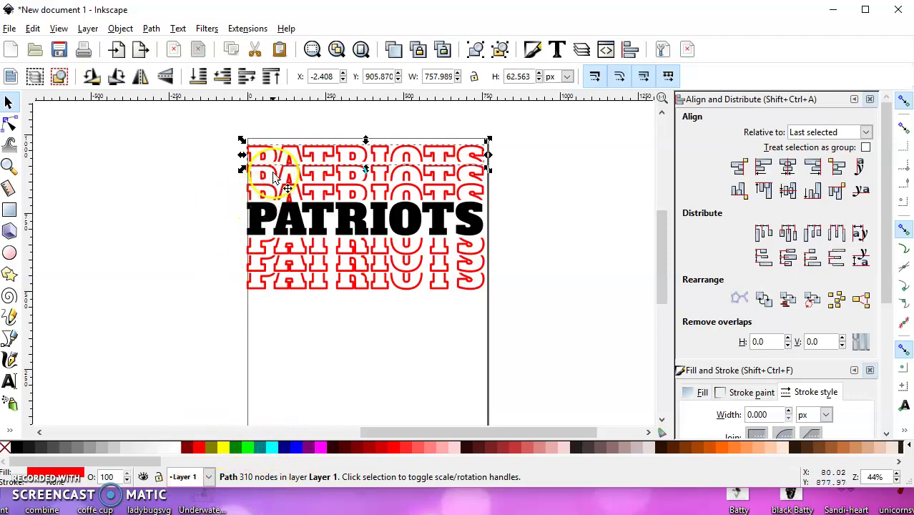
left_click_drag(273, 170, 274, 193)
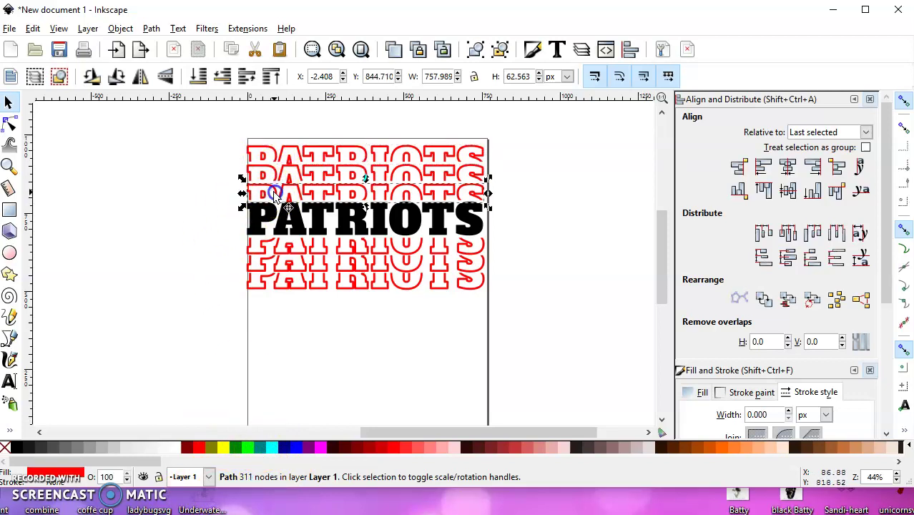
left_click(269, 219)
left_click(266, 280)
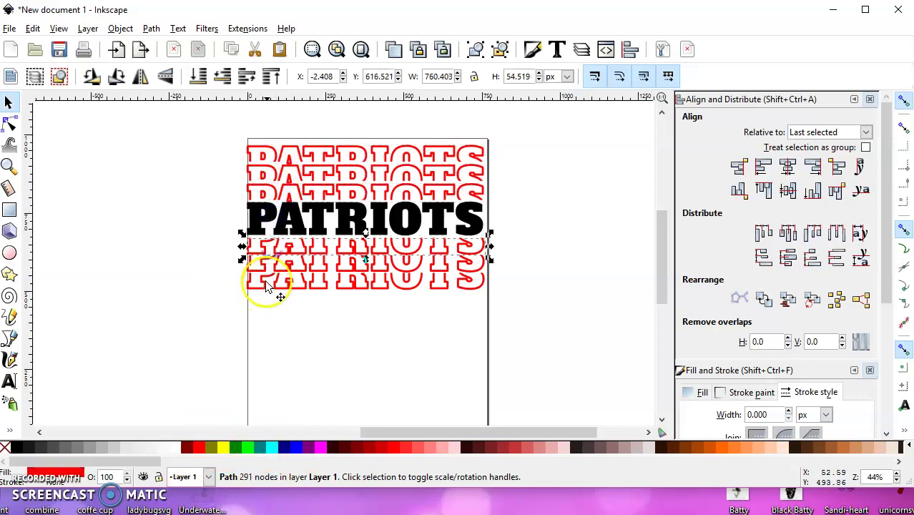
left_click(259, 287)
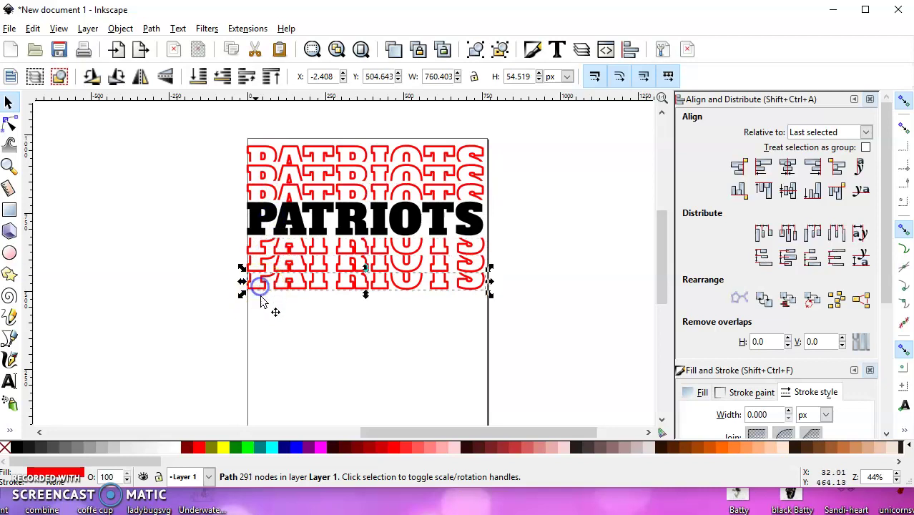
left_click(324, 344)
Add a second PATRIOTS text below the design, set in the thin Cinnamon Cake font
left_click(9, 381)
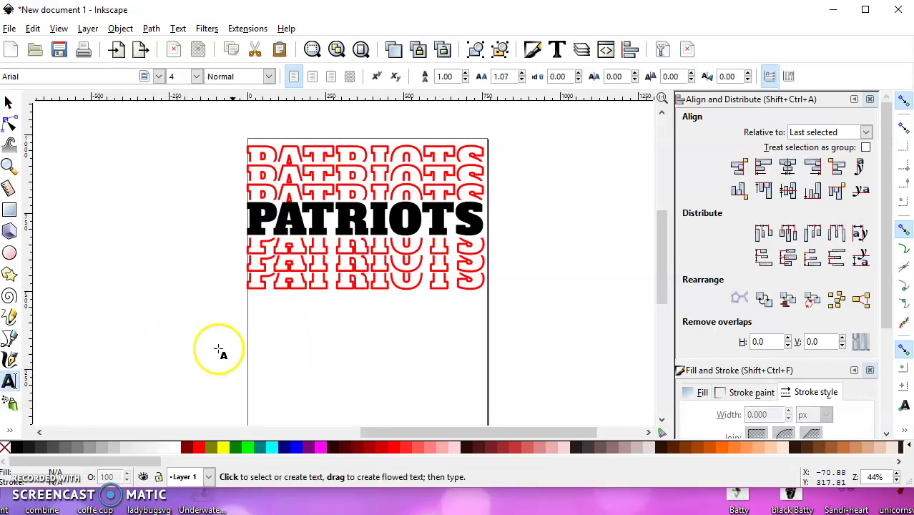
left_click(274, 370)
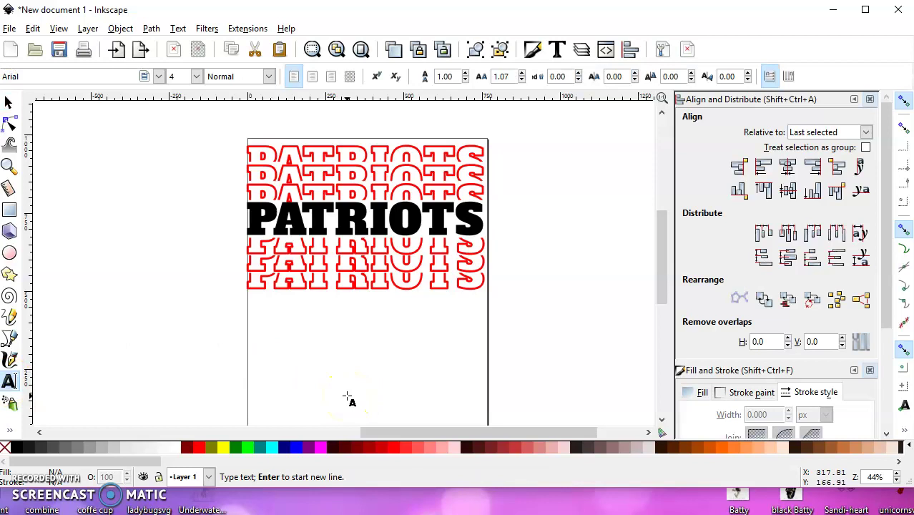
type("PATRIOTS")
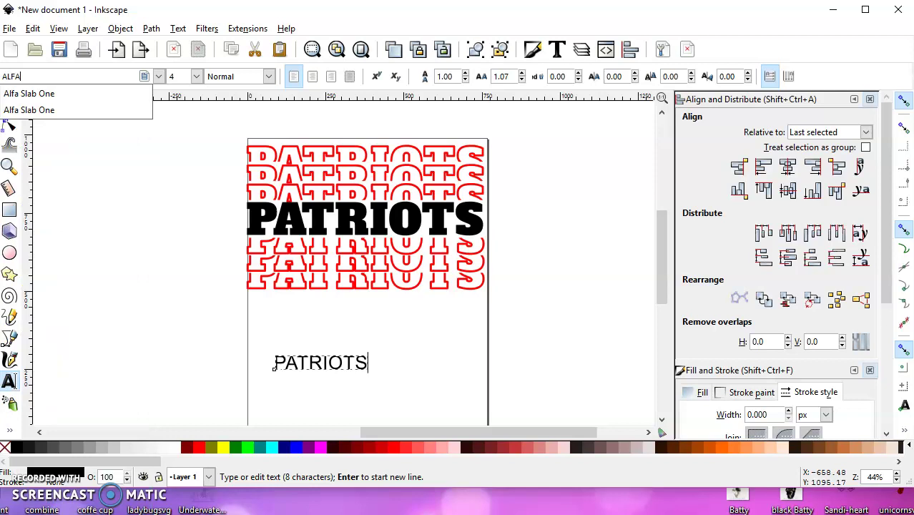
left_click(31, 74)
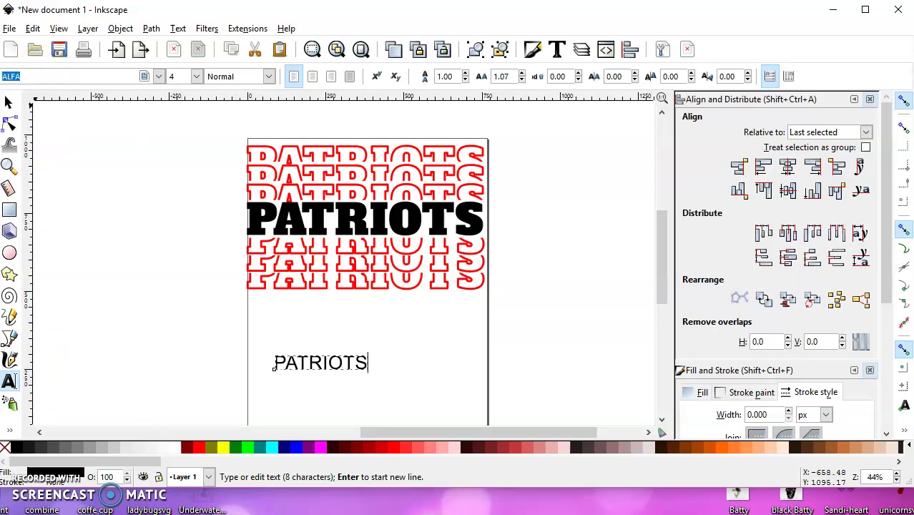
type("Cinn")
left_click(57, 91)
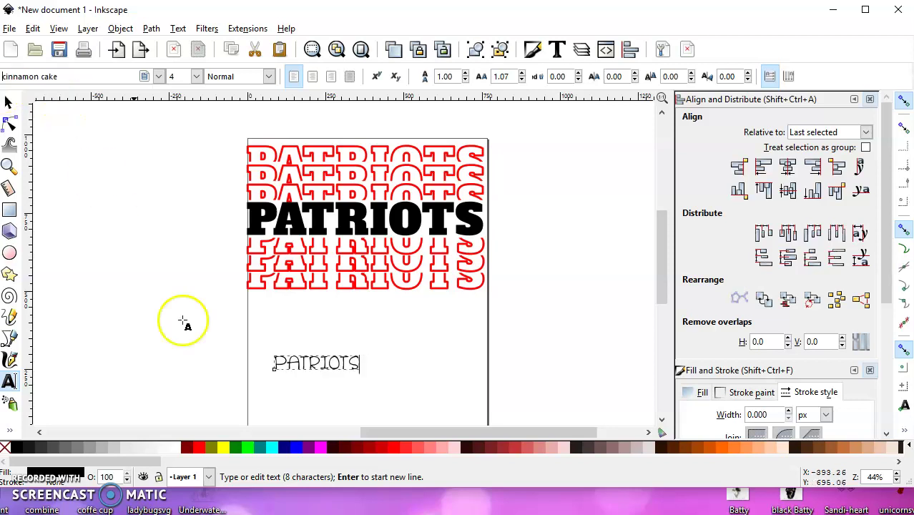
Enlarge the thin PATRIOTS to about 117% and shift it up and left
left_click(8, 103)
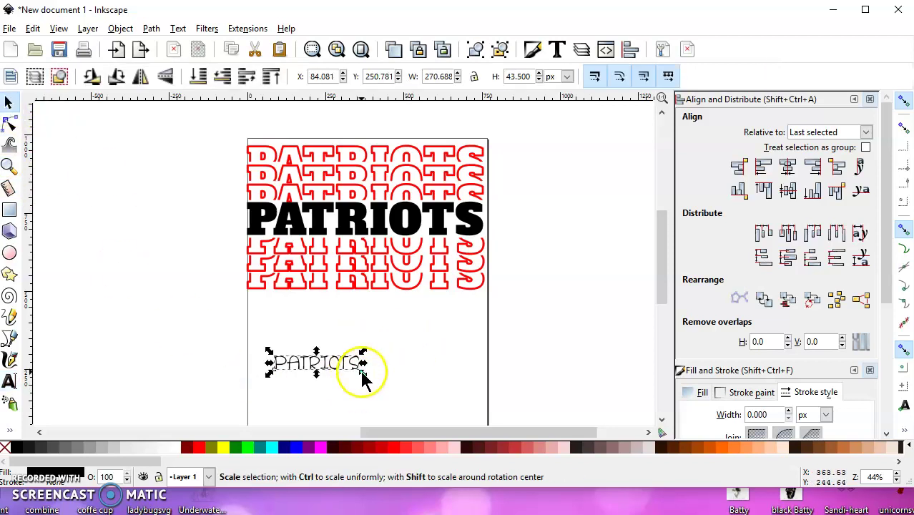
left_click_drag(365, 377, 474, 425)
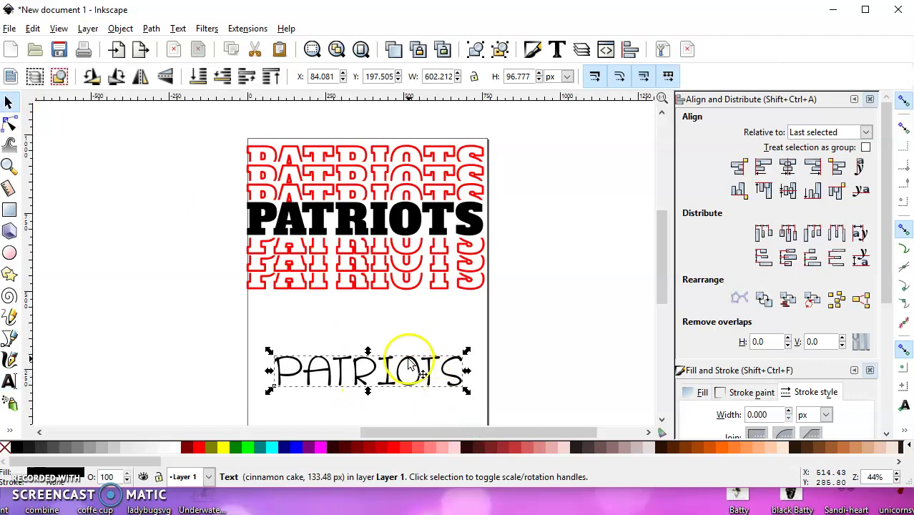
left_click_drag(406, 361, 392, 323)
left_click_drag(450, 363, 478, 379)
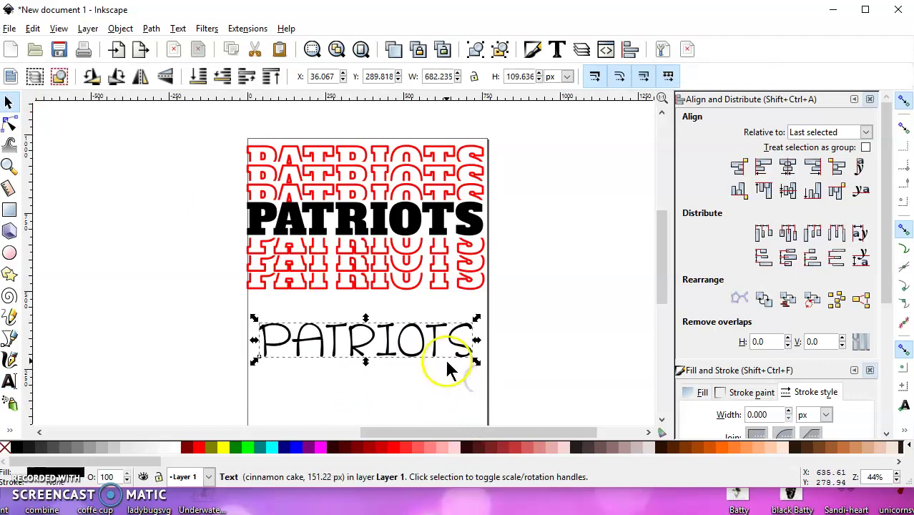
Set the thin PATRIOTS letter spacing to 10
left_click(9, 384)
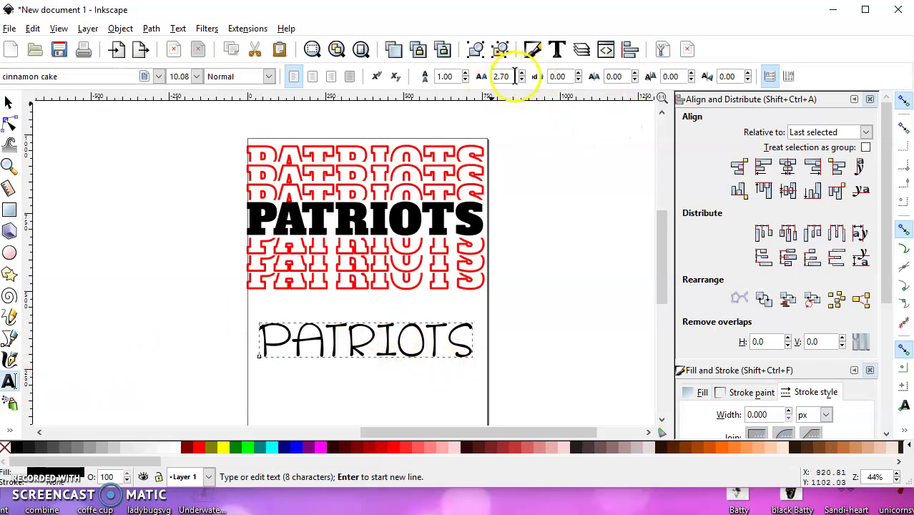
type("7.")
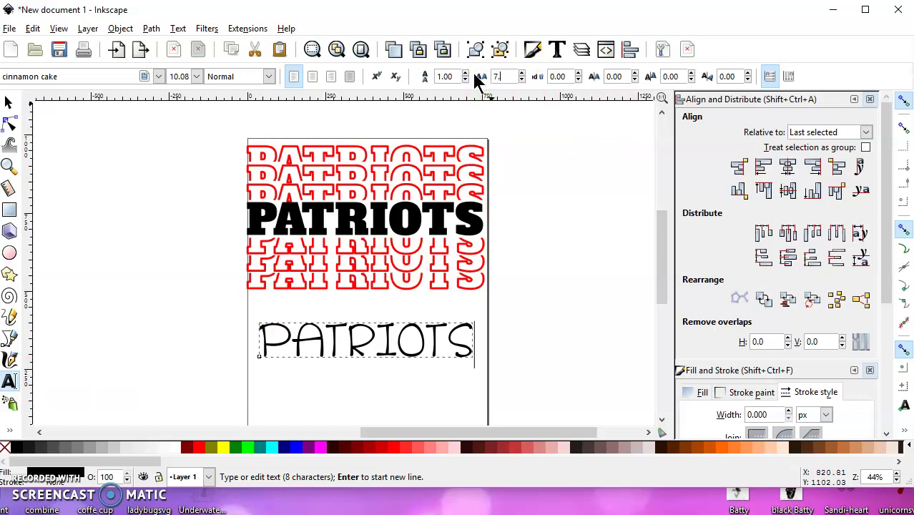
key("Return")
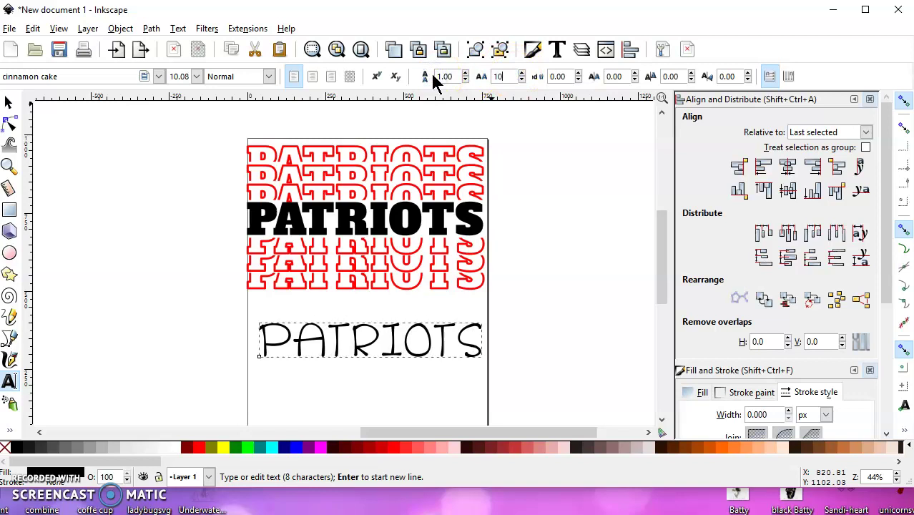
key("Return")
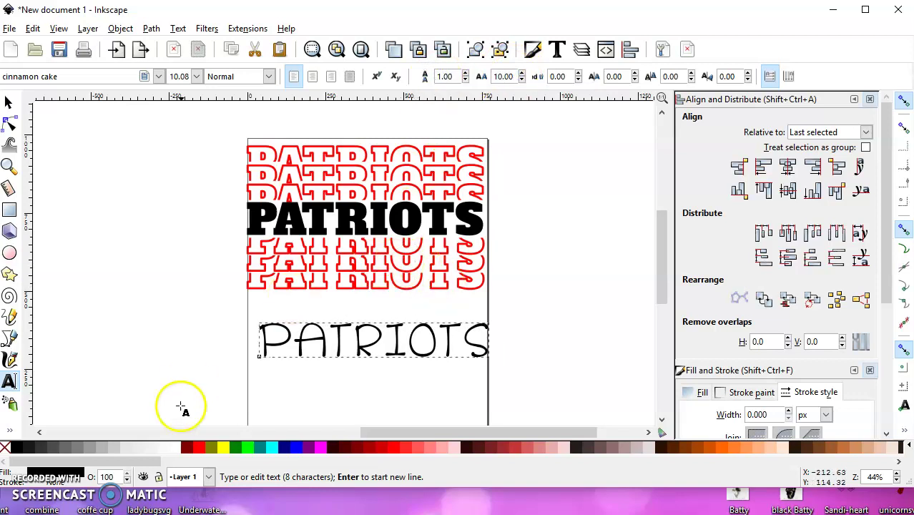
Give the lower PATRIOTS a red stroke and set its width to 3 px
left_click(199, 447, "shift")
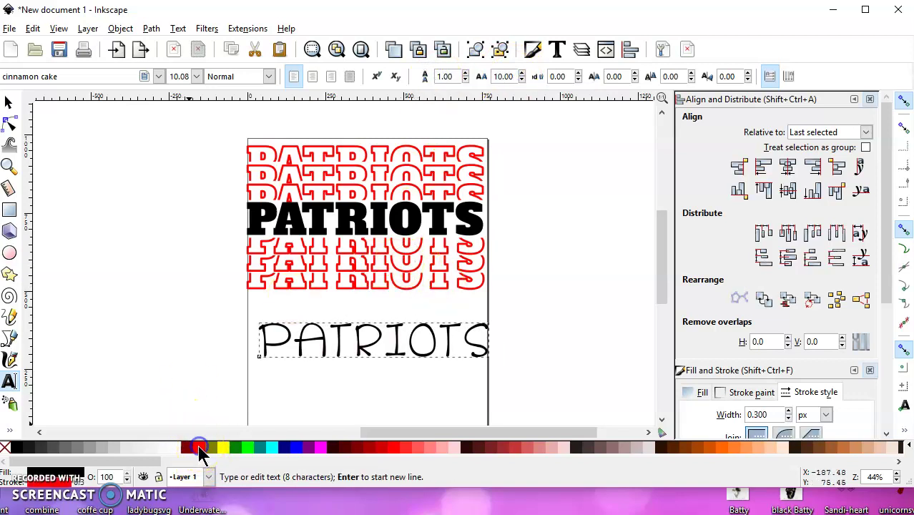
scroll(795, 351, "down", 3)
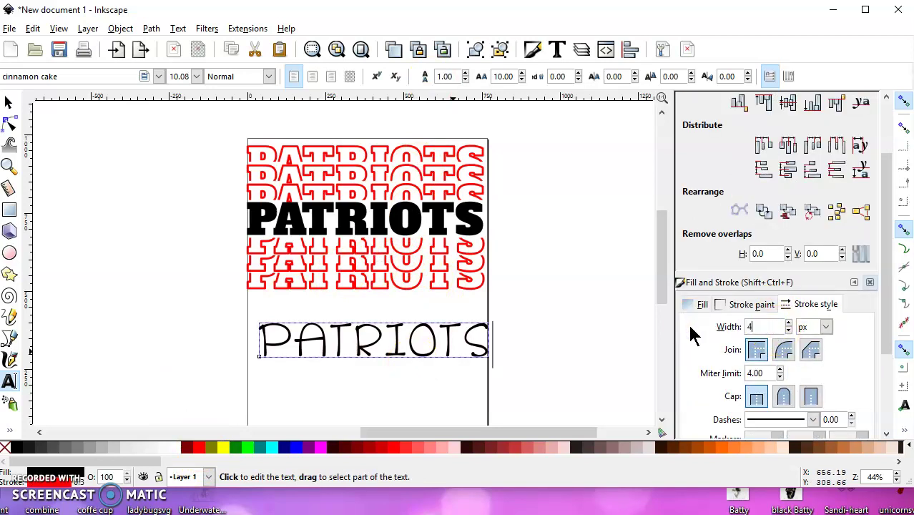
key("Return")
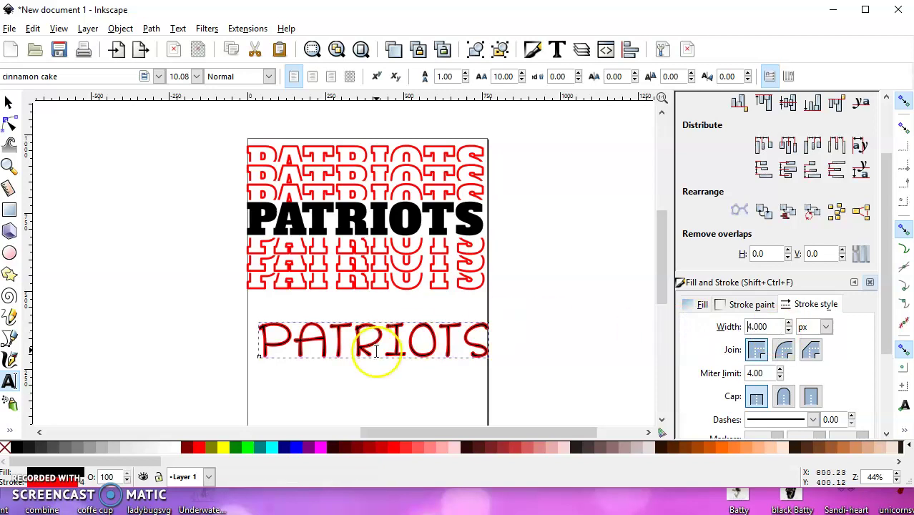
scroll(382, 351, "up", 4)
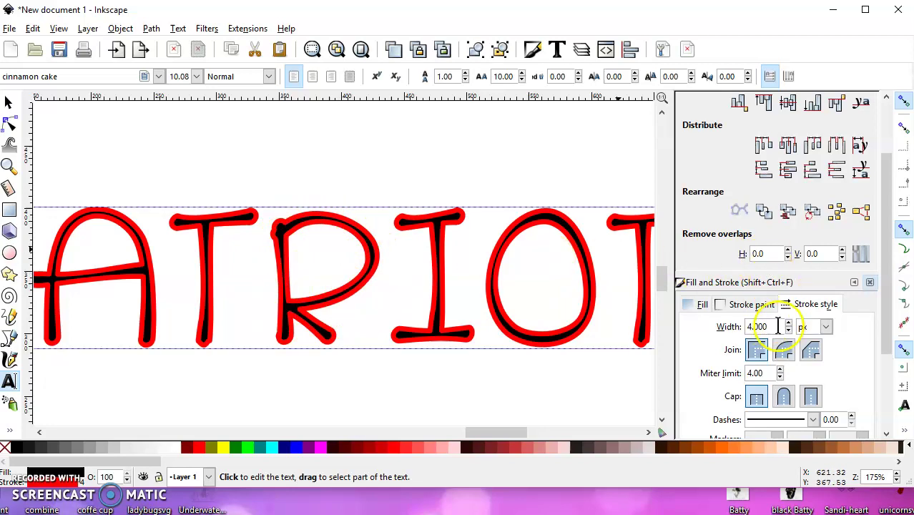
left_click_drag(767, 327, 718, 331)
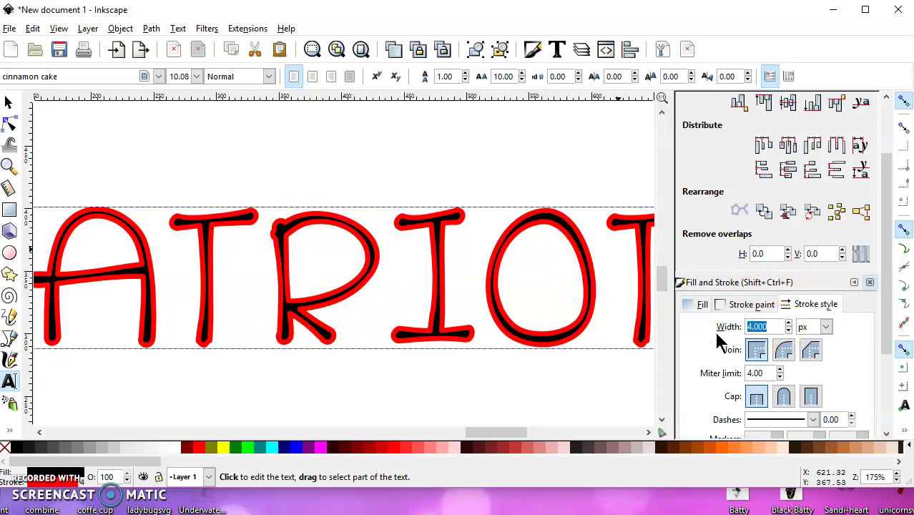
type("3")
key("Return")
left_click(471, 279)
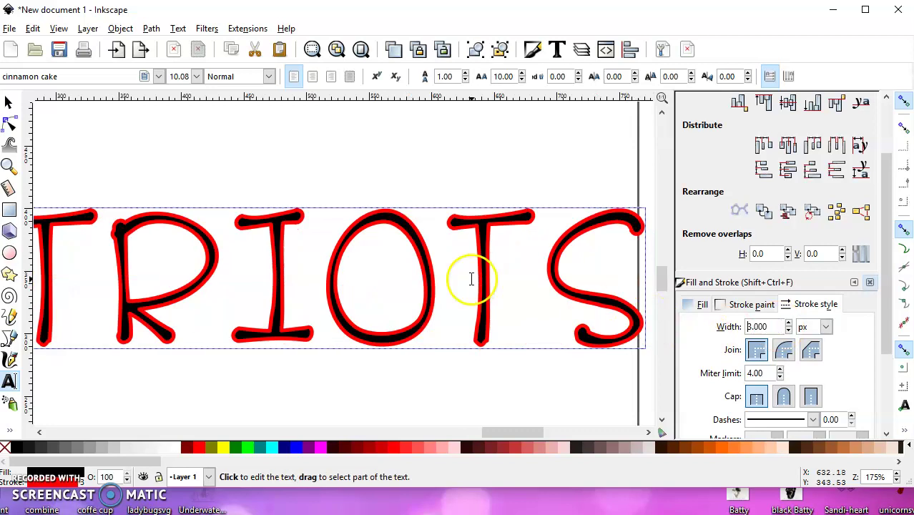
scroll(408, 240, "down", 3)
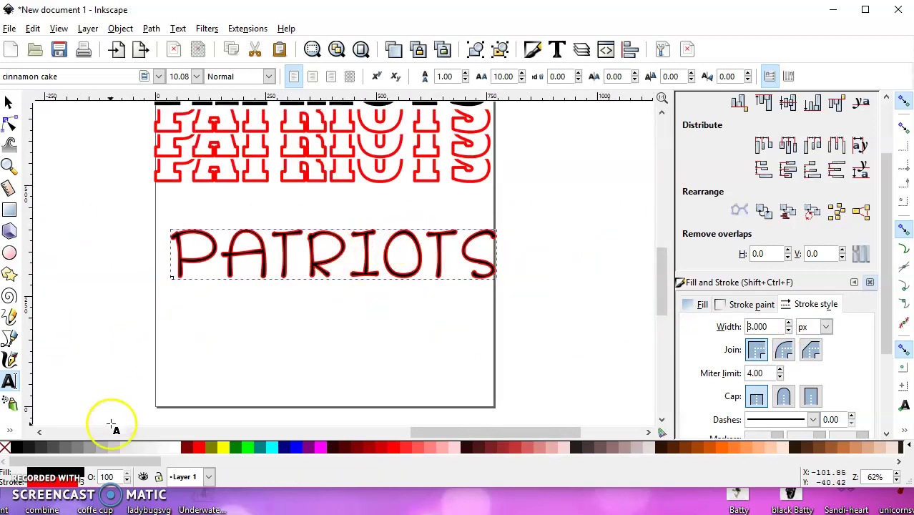
Remove the black fill from the lower PATRIOTS, leaving only its red outline
left_click(4, 450)
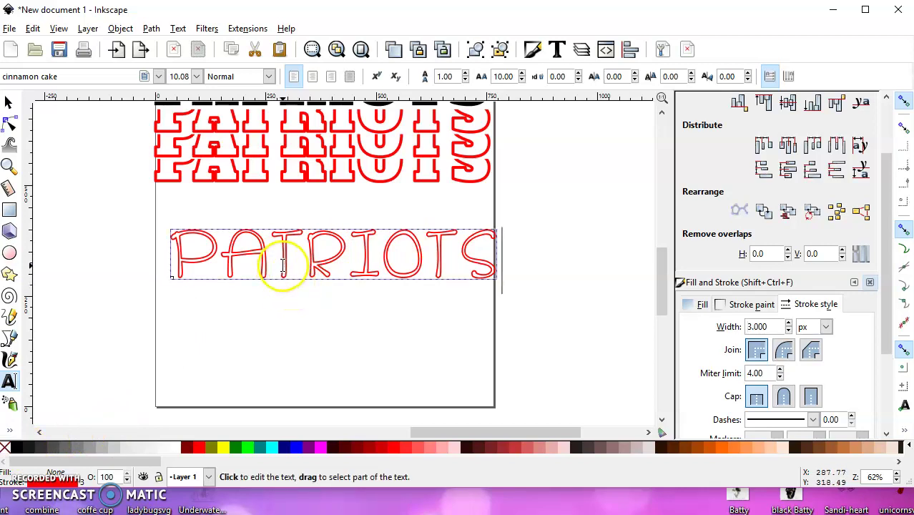
scroll(287, 264, "up", 3)
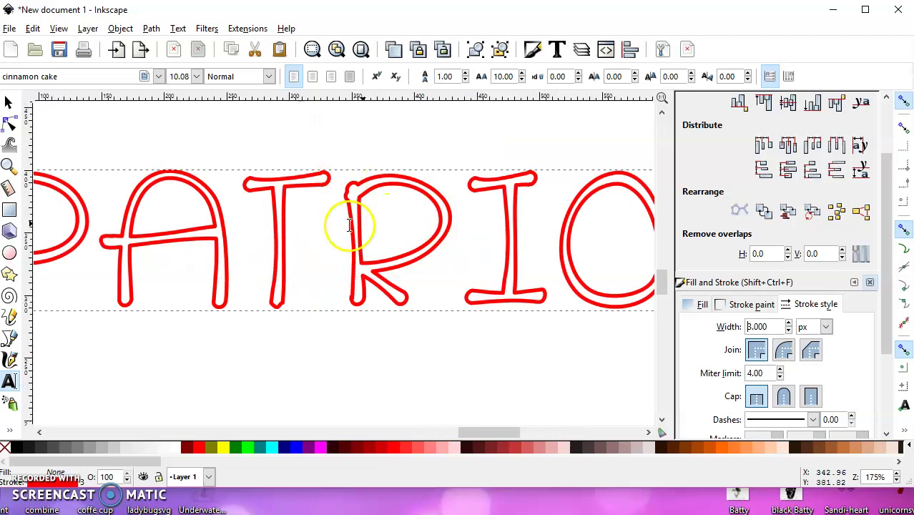
scroll(363, 292, "down", 3)
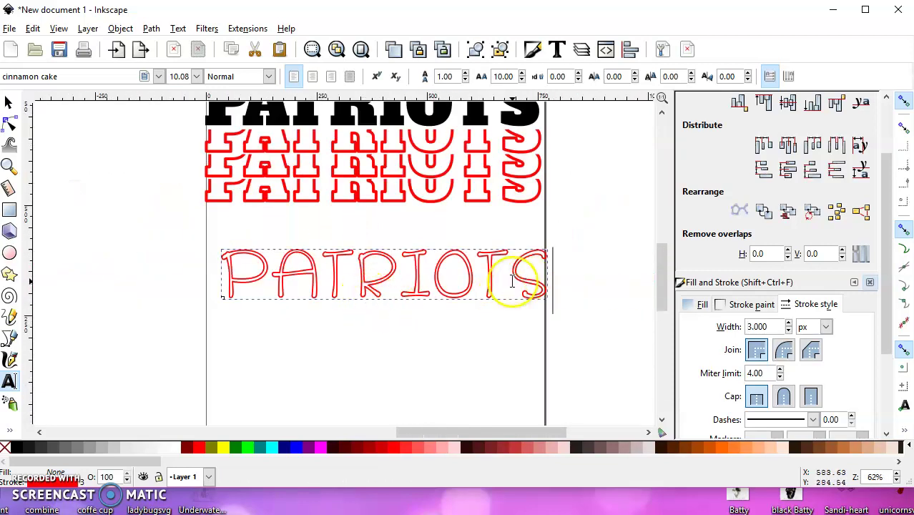
Move the hollow red PATRIOTS slightly up and to the left
left_click(10, 102)
mouse_move(340, 279)
left_mouse_down()
mouse_move(320, 275)
mouse_move(328, 266)
left_mouse_up()
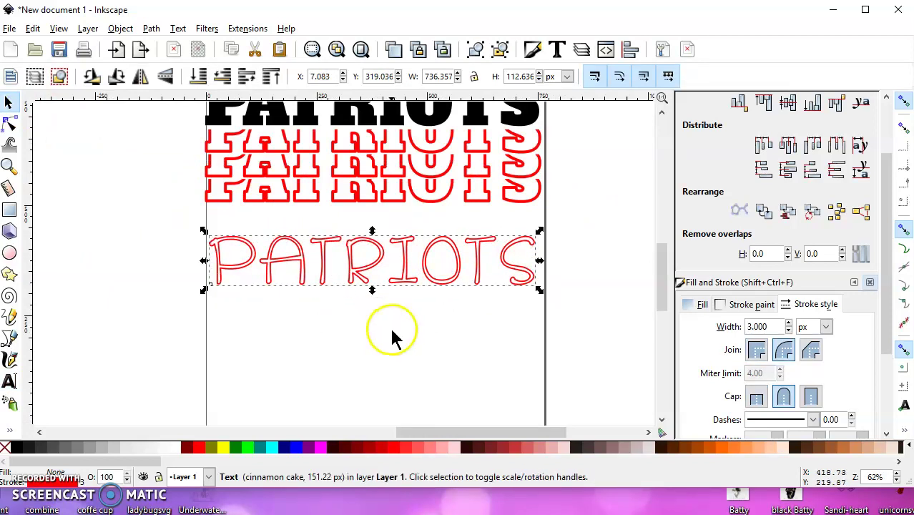
scroll(281, 252, "up", 5)
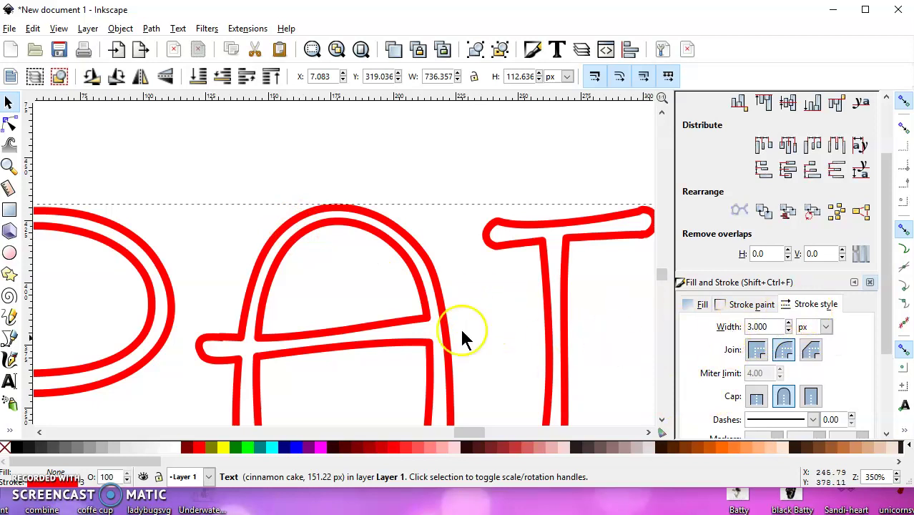
scroll(438, 320, "down", 4)
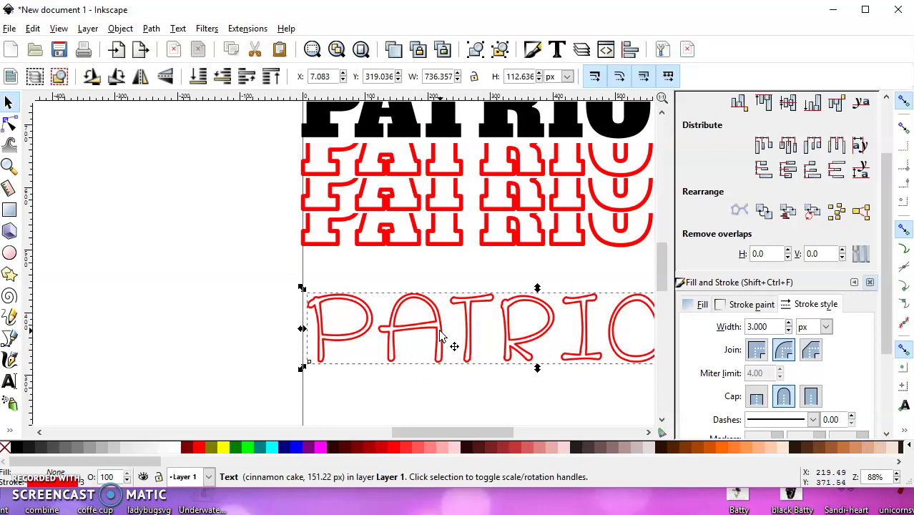
scroll(441, 335, "down", 3)
scroll(419, 304, "up", 2)
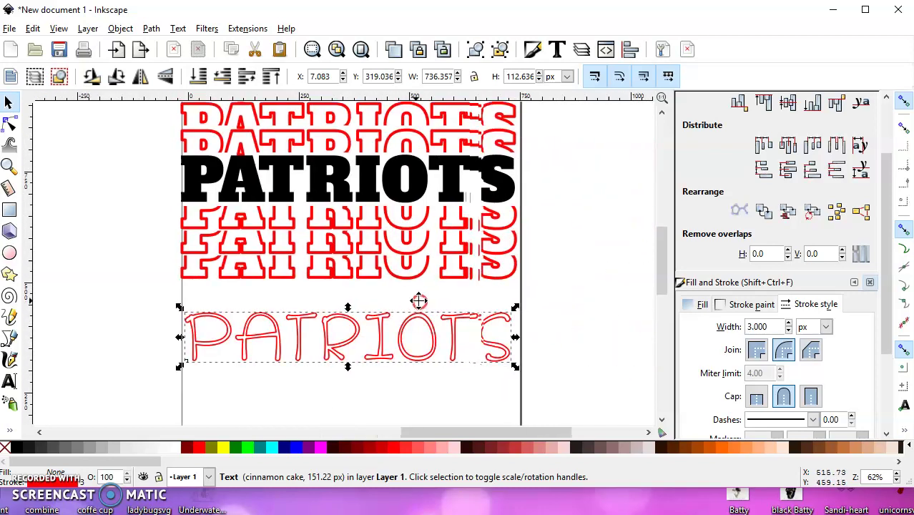
left_click(383, 323)
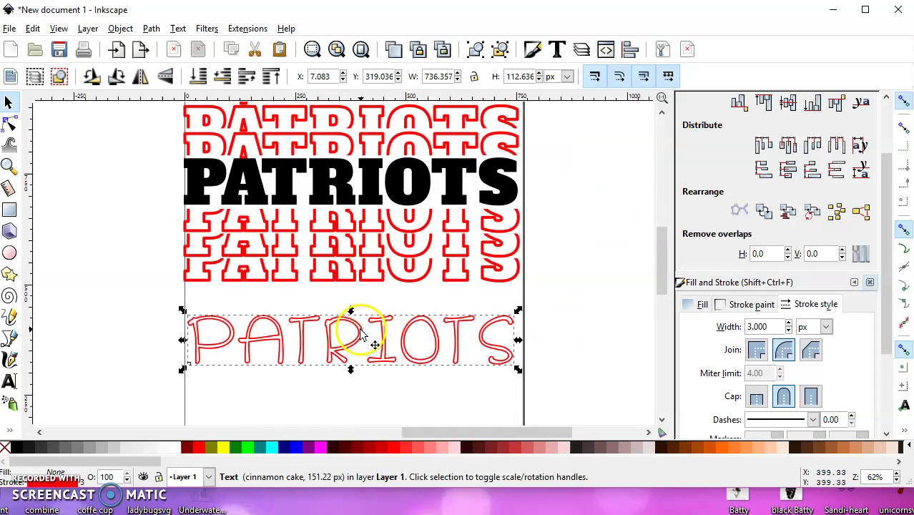
Convert the hollow PATRIOTS outline with Stroke to Path and select the 1234-node result
left_click(151, 29)
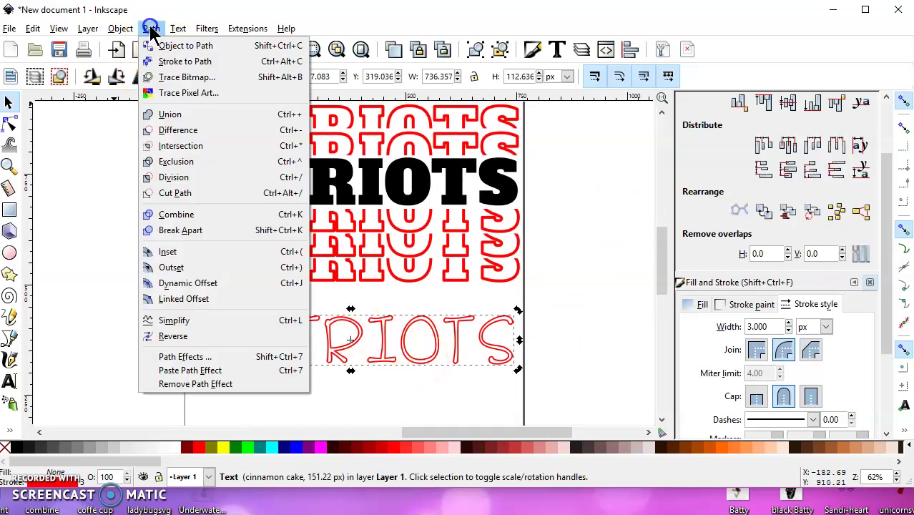
left_click(163, 61)
mouse_move(134, 229)
left_mouse_down()
mouse_move(190, 465)
mouse_move(169, 423)
left_mouse_up()
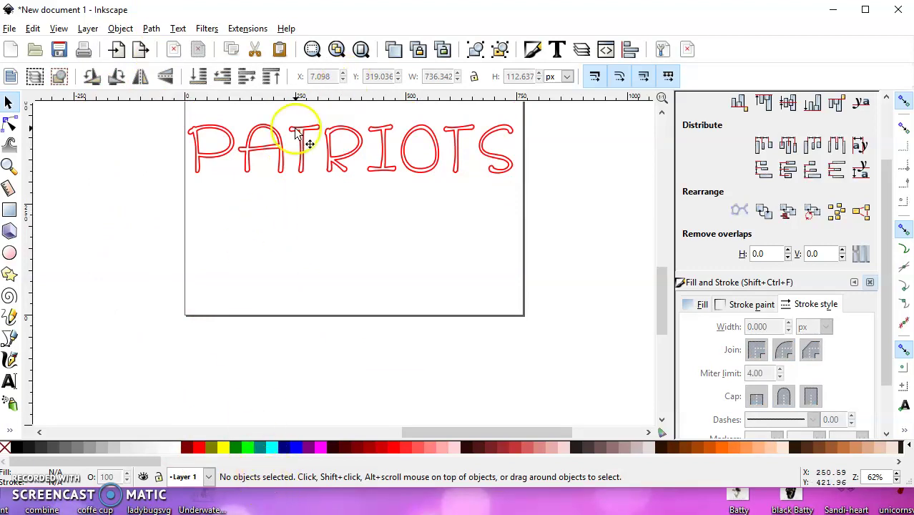
left_click(290, 175)
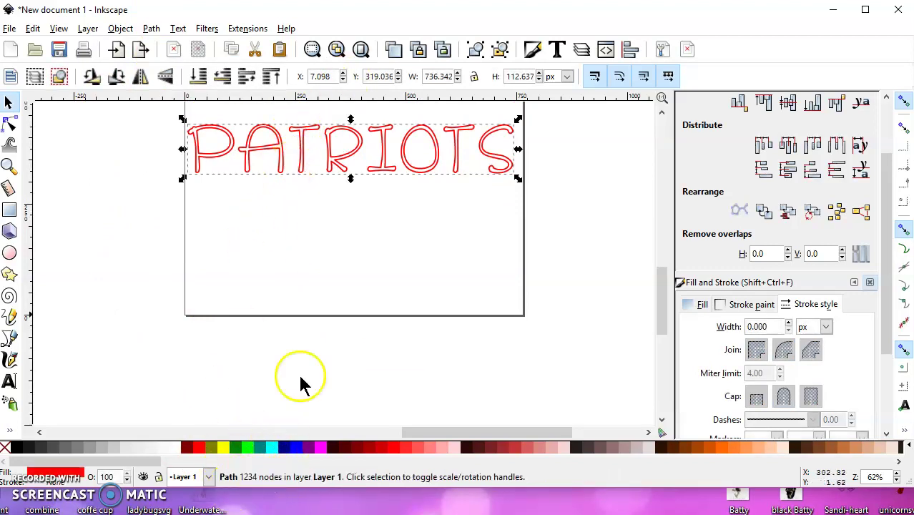
scroll(333, 214, "down", 1, "ctrl")
scroll(331, 236, "up", 5)
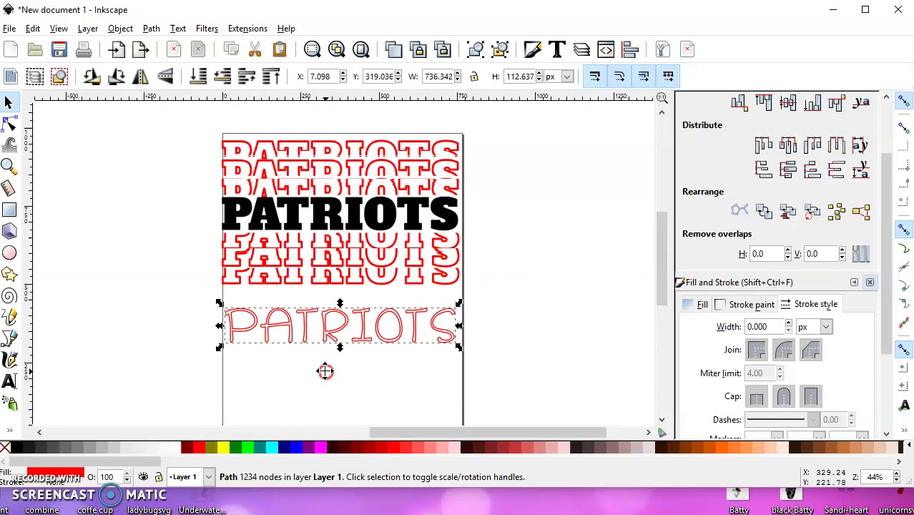